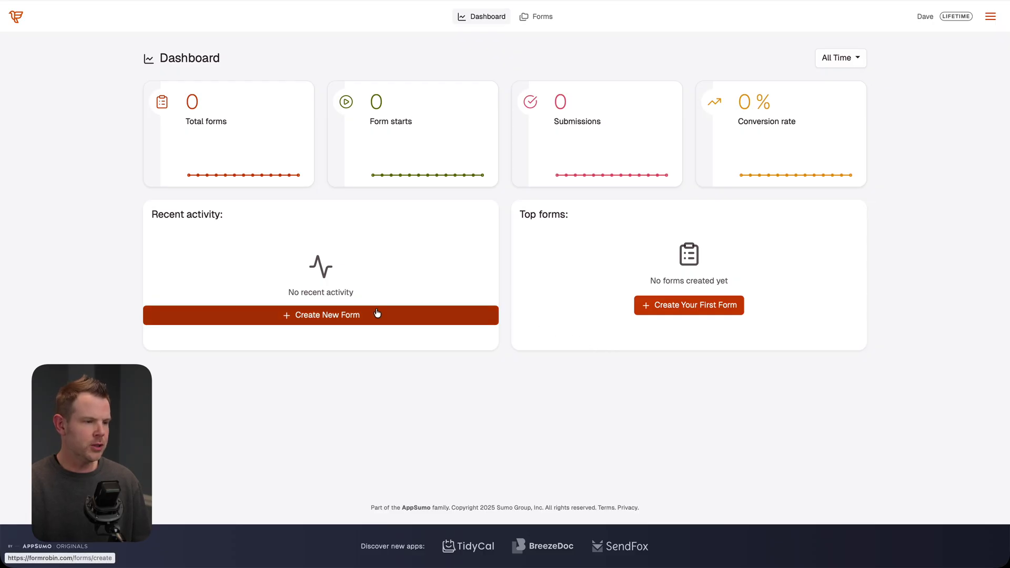
Step: Create a first form as a blank form from scratch instead of generating it with AI
{"action": "left_click", "coordinate": [706, 305]}
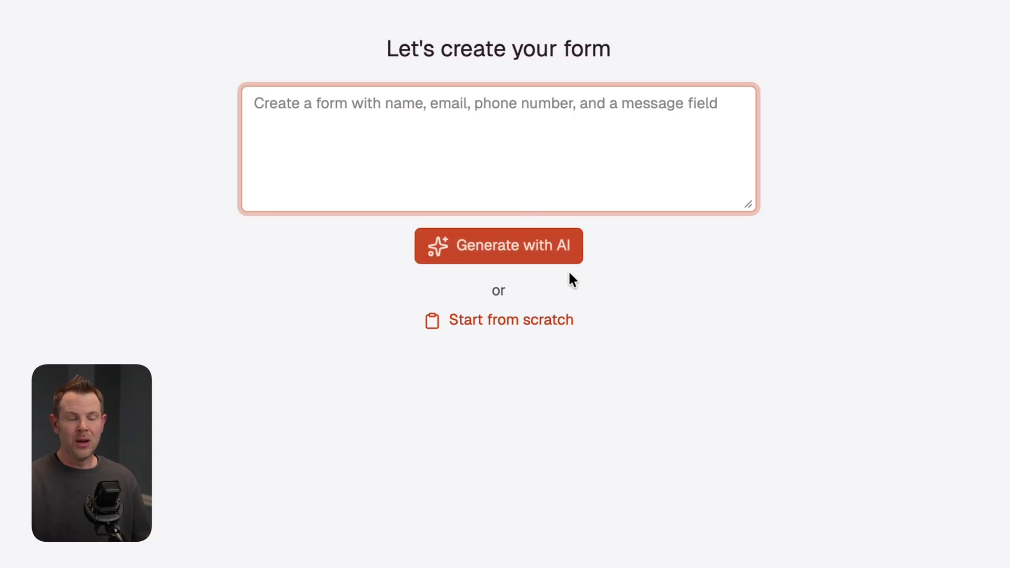
{"action": "left_click", "coordinate": [547, 324]}
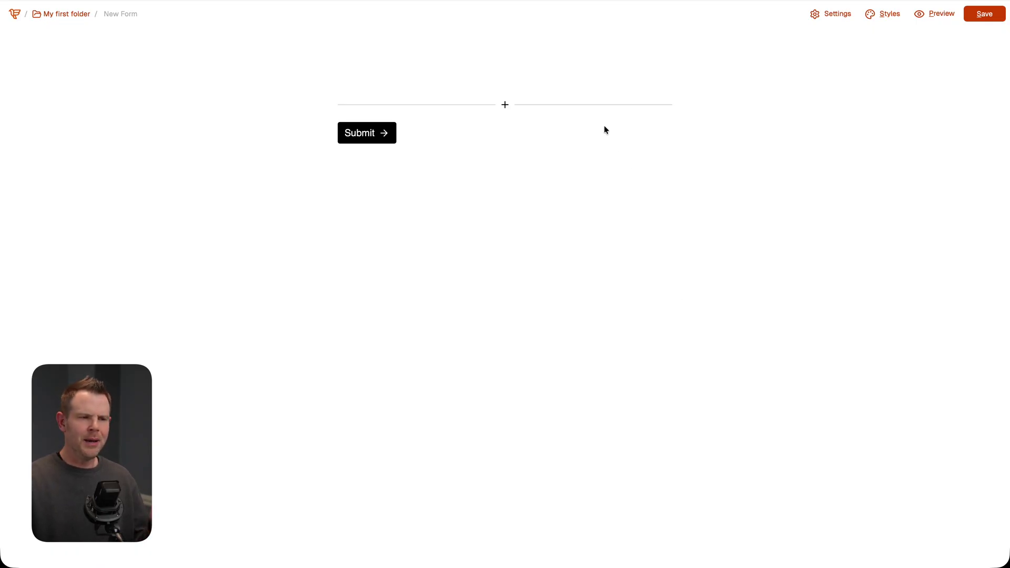
Step: Add an Email question labelled 'Email' above the submit button
{"action": "left_click", "coordinate": [506, 107]}
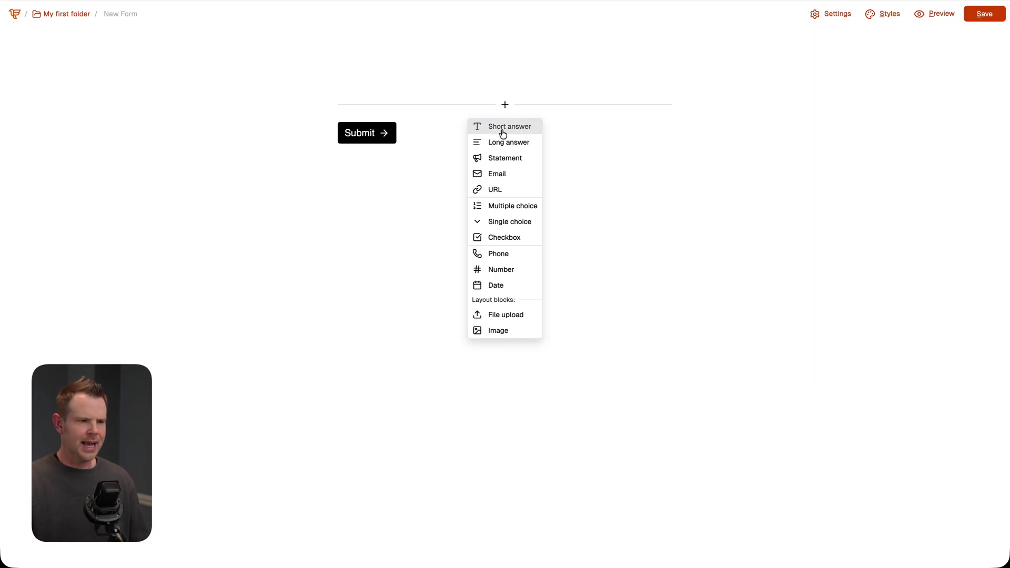
{"action": "left_click", "coordinate": [513, 177]}
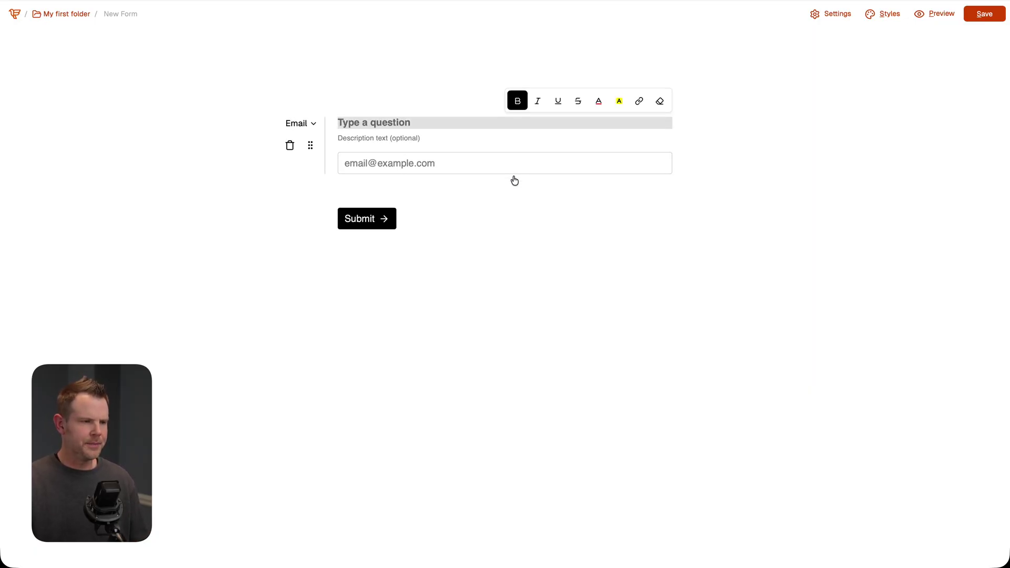
{"action": "type", "text": "Email"}
{"action": "key", "text": "Return"}
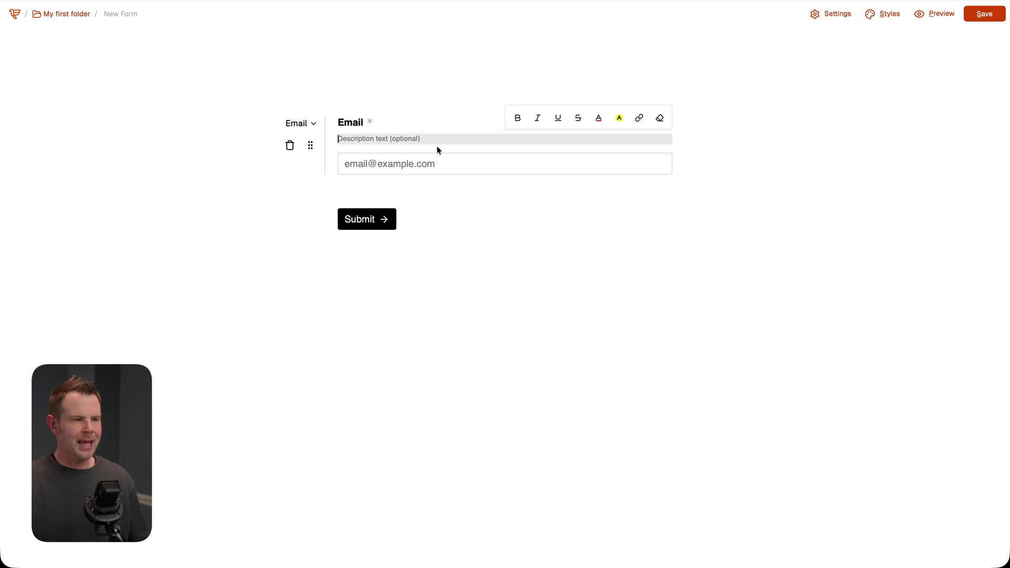
{"action": "left_click", "coordinate": [363, 124]}
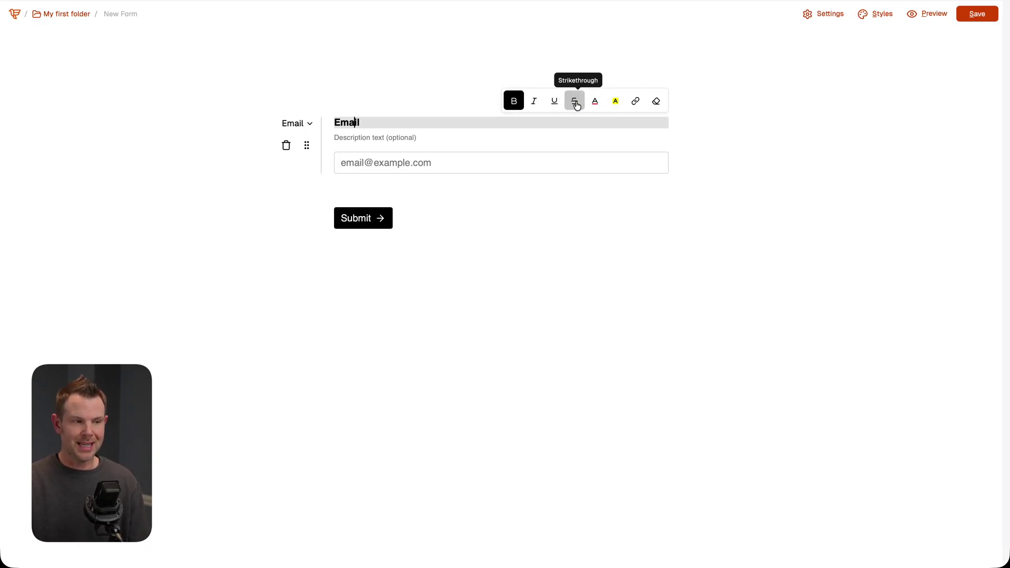
Step: Apply strikethrough to the whole Email label, then remove it again
{"action": "key", "text": "ctrl+a"}
{"action": "left_click", "coordinate": [577, 105]}
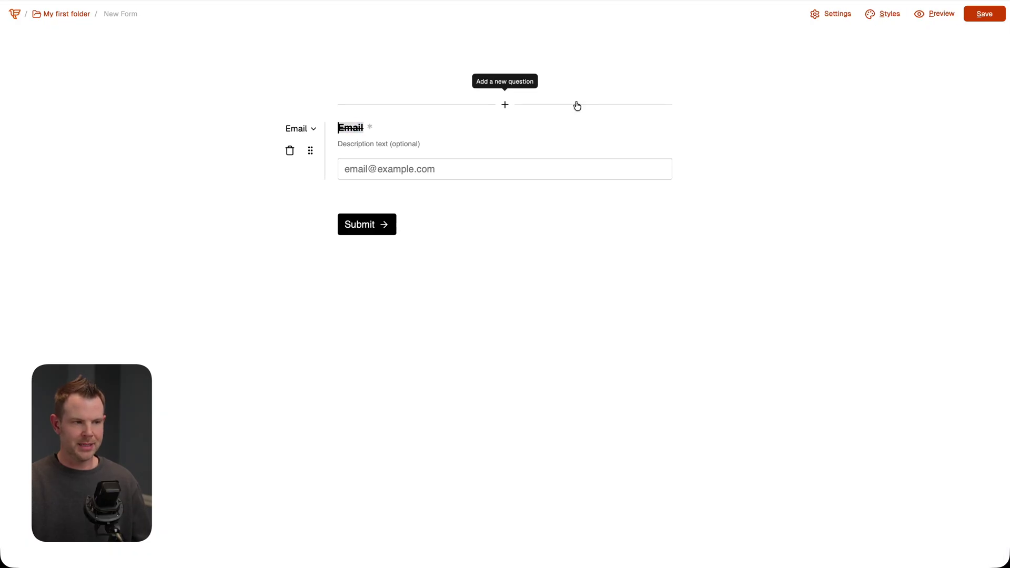
{"action": "double_click", "coordinate": [355, 125]}
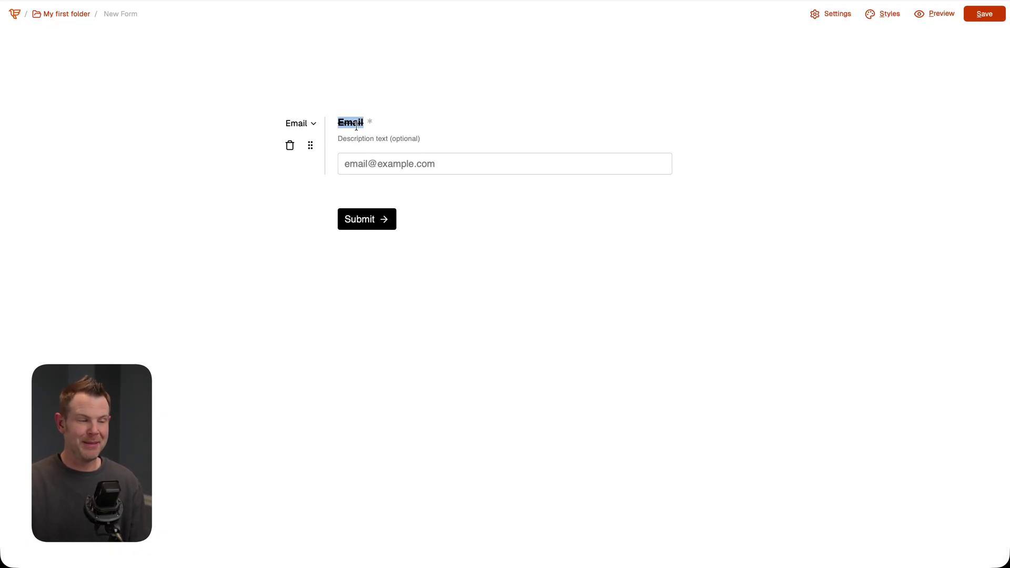
{"action": "left_click", "coordinate": [367, 126]}
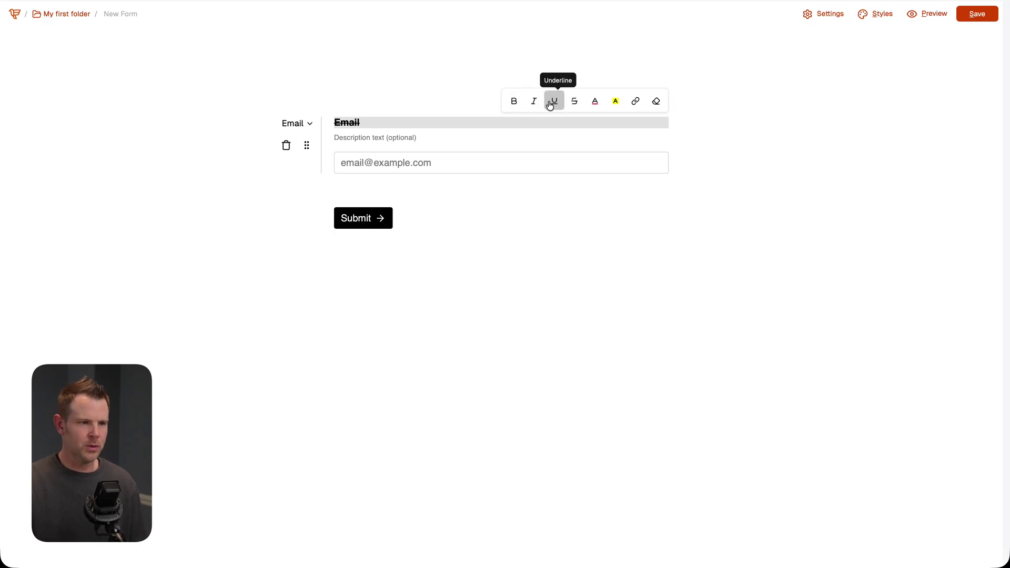
{"action": "left_click", "coordinate": [491, 159]}
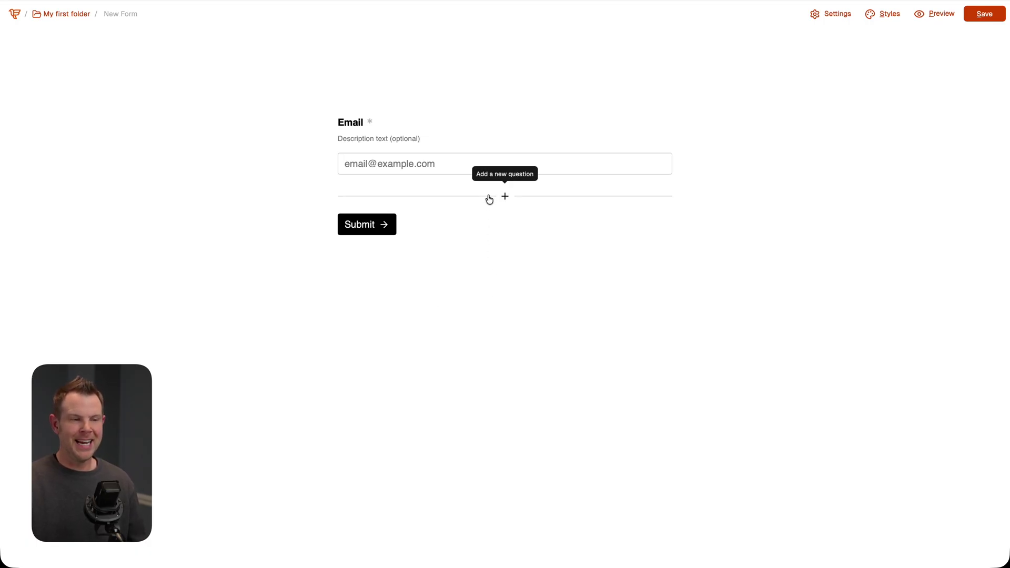
{"action": "mouse_move", "coordinate": [505, 197]}
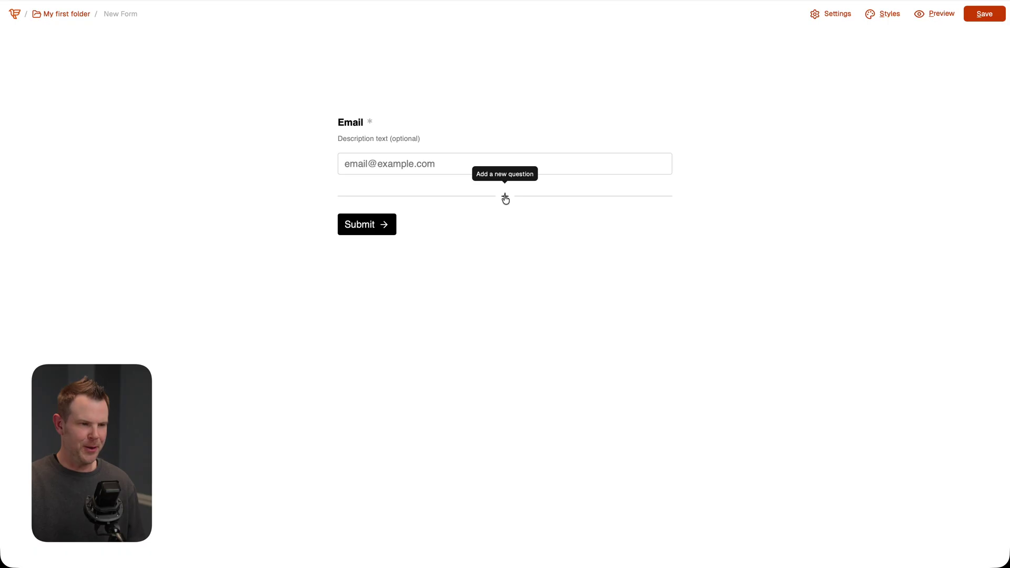
Step: Add a Phone number question followed by a Short answer question
{"action": "left_click", "coordinate": [505, 198]}
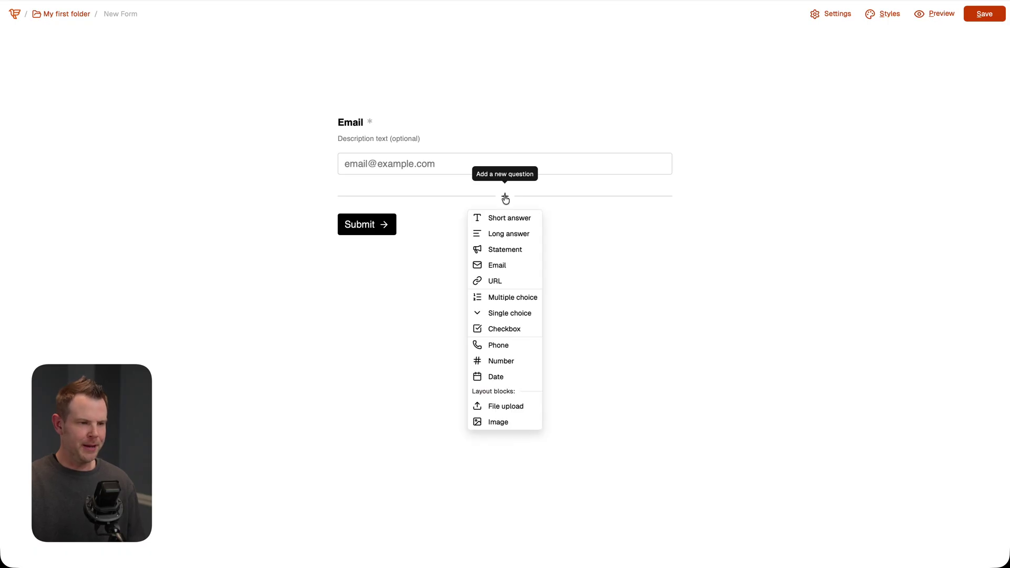
{"action": "left_click", "coordinate": [499, 345]}
{"action": "left_click", "coordinate": [505, 282]}
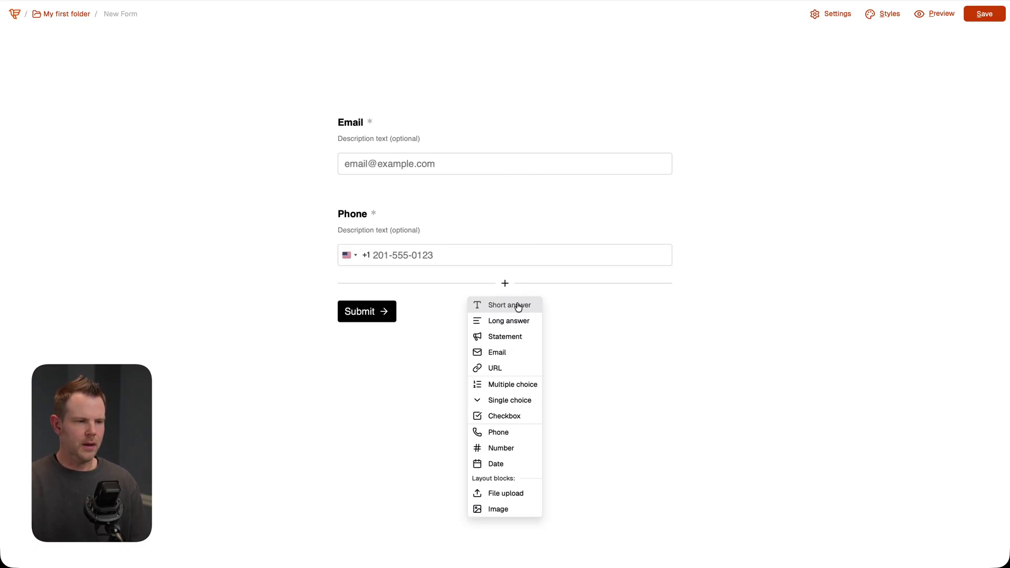
{"action": "left_click", "coordinate": [518, 306]}
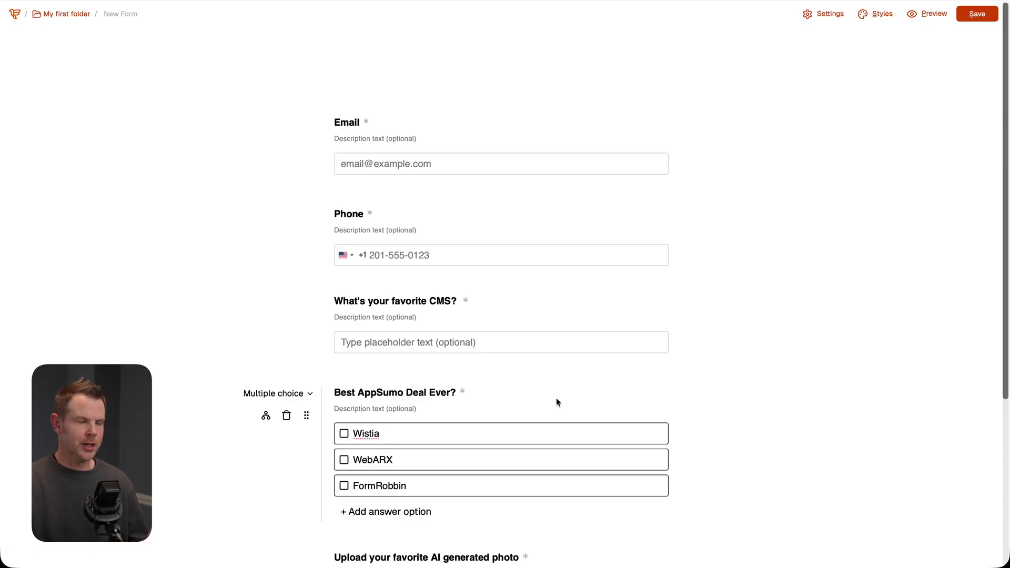
{"action": "scroll", "coordinate": [556, 403], "scroll_direction": "down", "scroll_amount": 3}
{"action": "scroll", "coordinate": [556, 402], "scroll_direction": "down", "scroll_amount": 2}
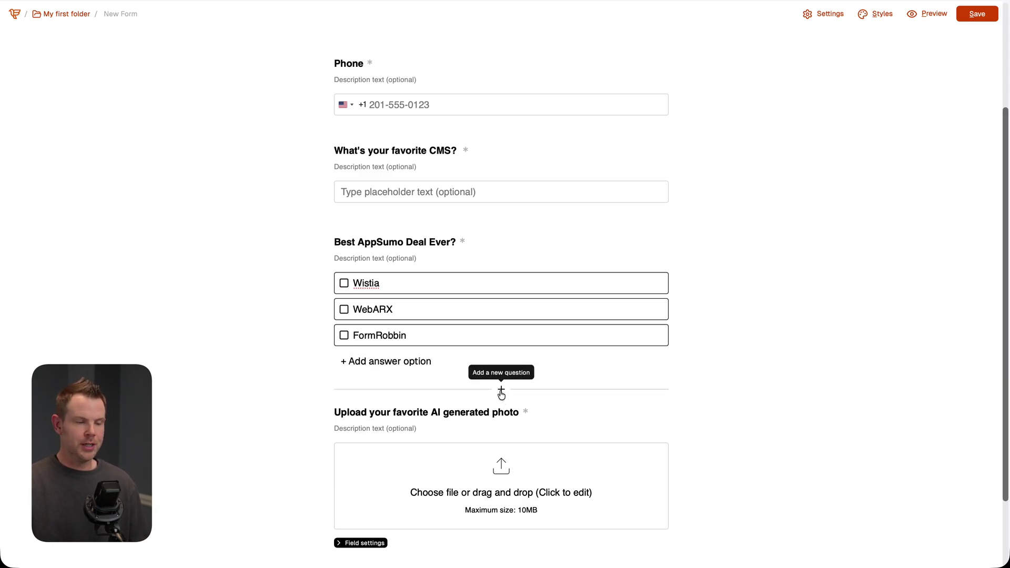
Step: Add long answer 'What do you like most about Wistia?', shown only when Best AppSumo Deal Ever? is Wistia
{"action": "left_click", "coordinate": [501, 388]}
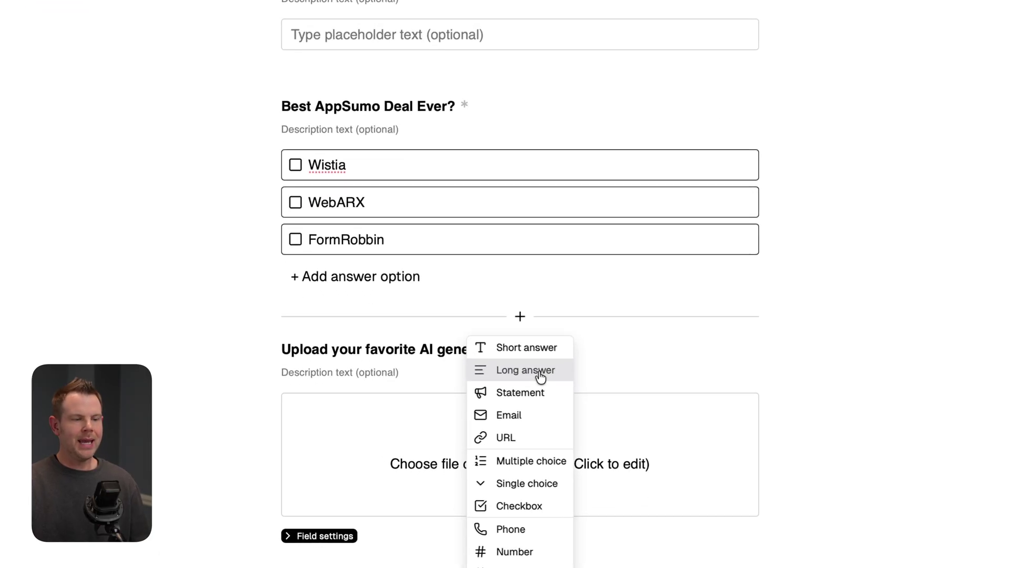
{"action": "left_click", "coordinate": [517, 426]}
{"action": "type", "text": "What do you like most about Wistia?"}
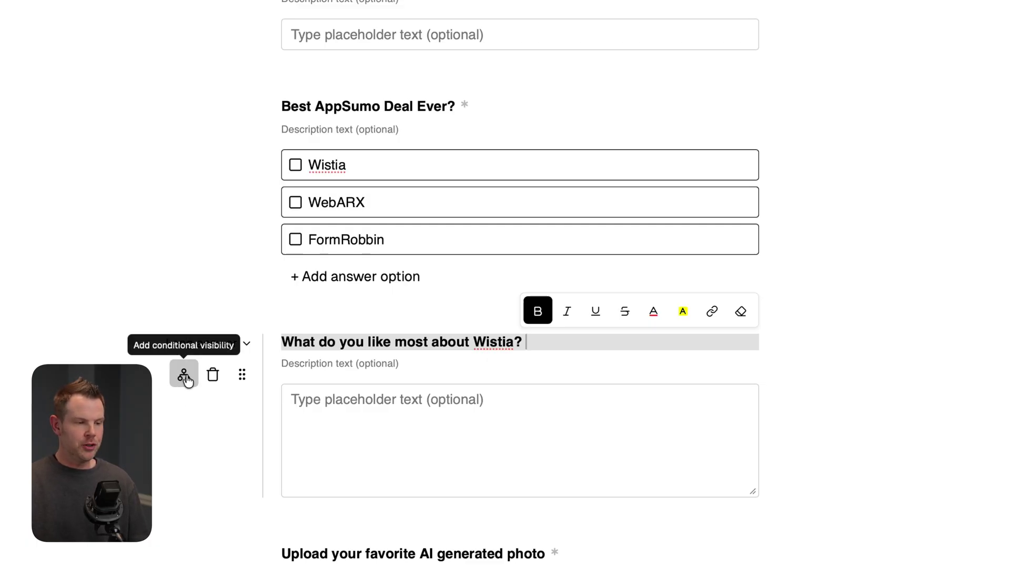
{"action": "left_click", "coordinate": [183, 376]}
{"action": "left_click", "coordinate": [377, 389]}
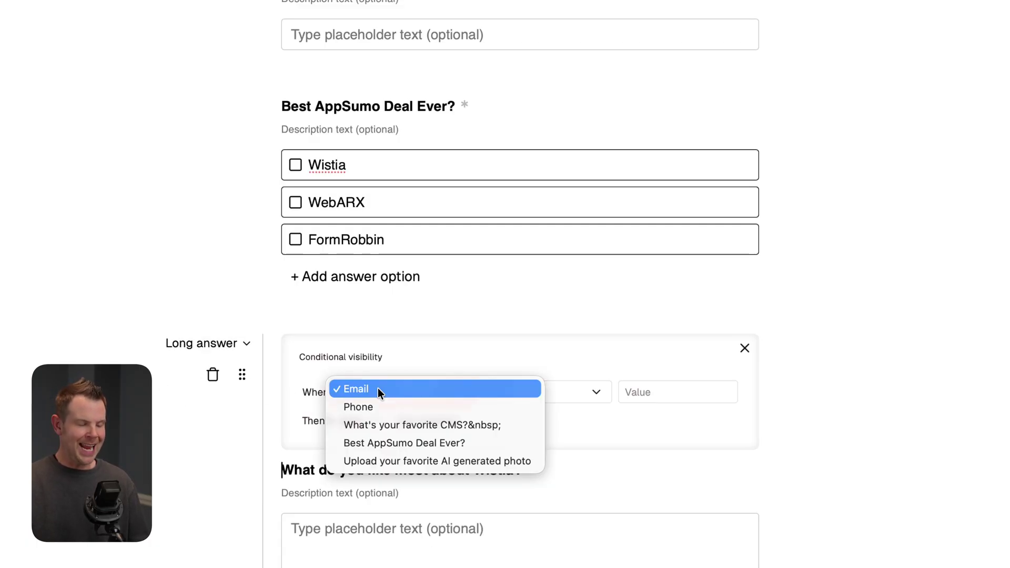
{"action": "left_click", "coordinate": [399, 442]}
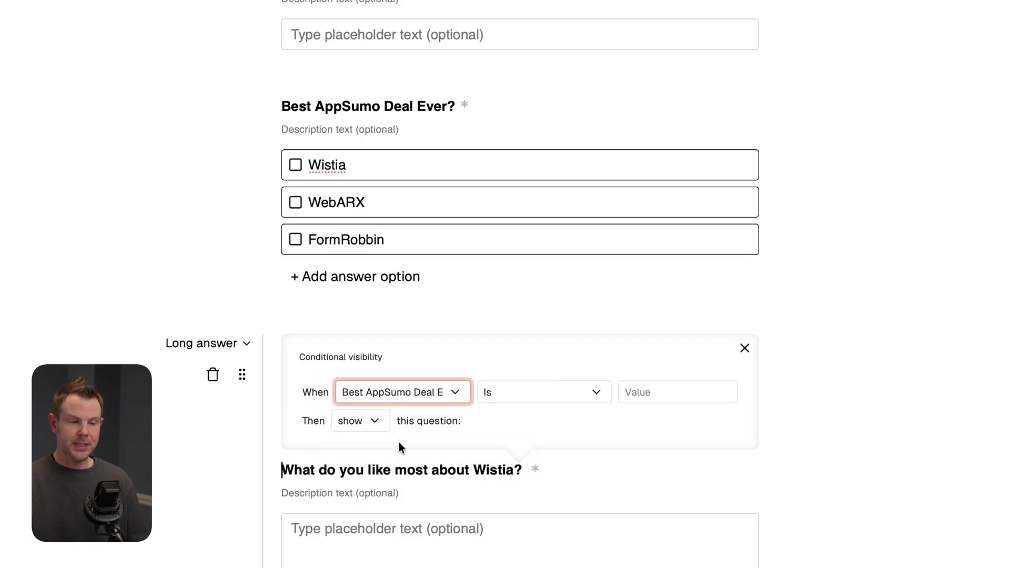
{"action": "left_click", "coordinate": [665, 389]}
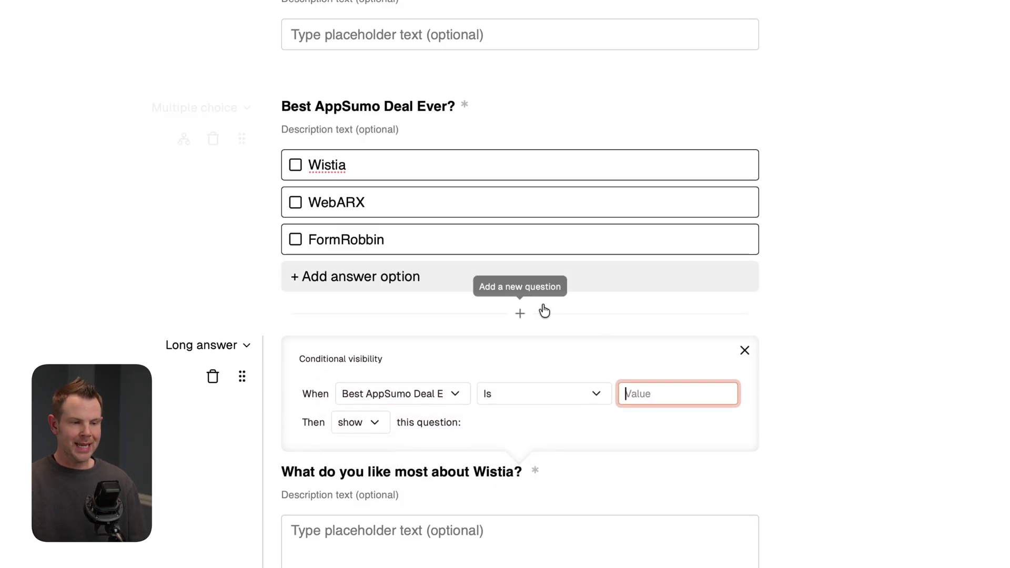
{"action": "type", "text": "Wistia"}
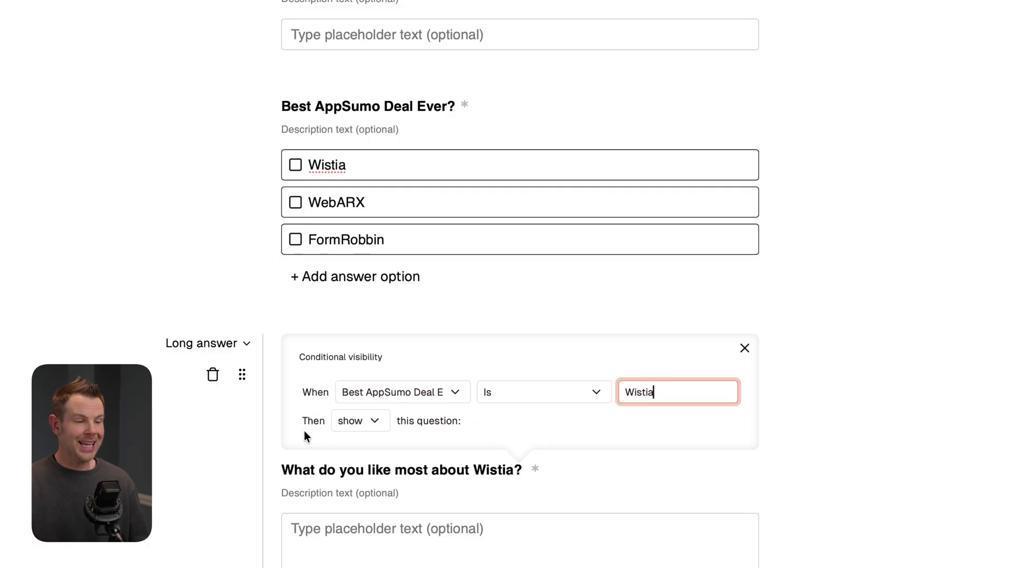
{"action": "left_click", "coordinate": [353, 422]}
{"action": "key", "text": "Escape"}
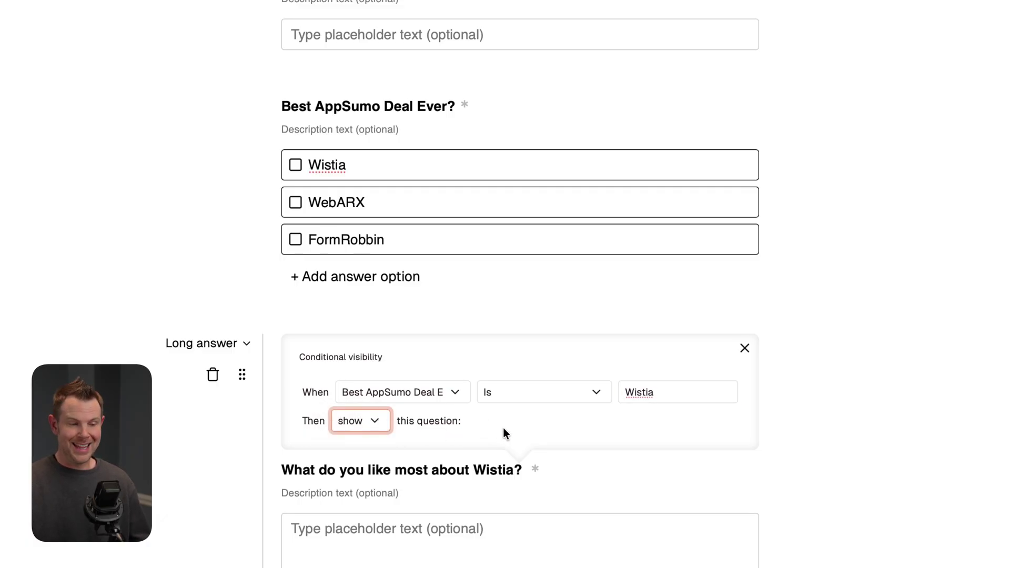
{"action": "scroll", "coordinate": [552, 442], "scroll_direction": "down", "scroll_amount": 5}
{"action": "scroll", "coordinate": [614, 456], "scroll_direction": "down", "scroll_amount": 1}
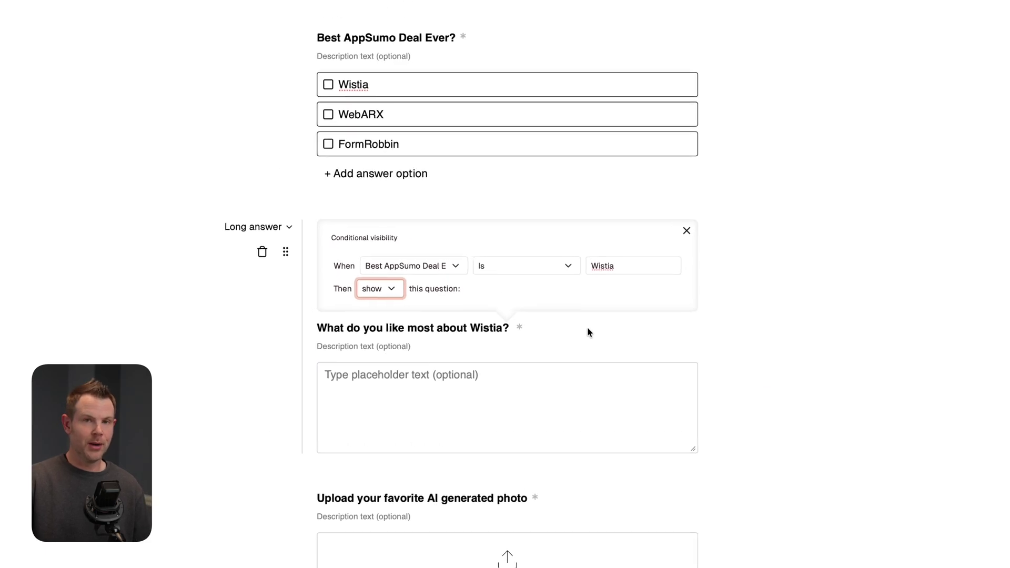
{"action": "mouse_move", "coordinate": [500, 143]}
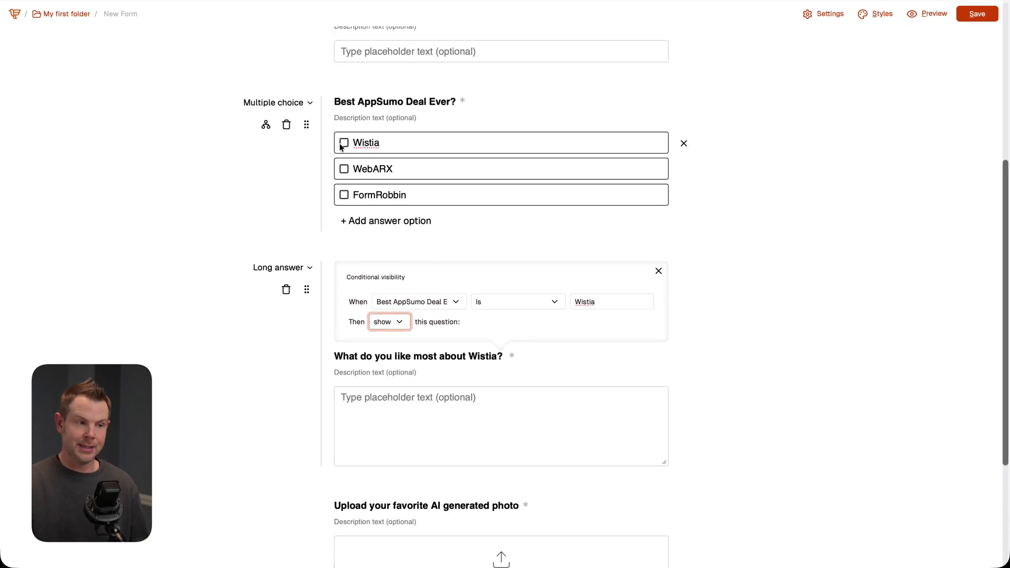
{"action": "scroll", "coordinate": [340, 146], "scroll_direction": "up", "scroll_amount": 5}
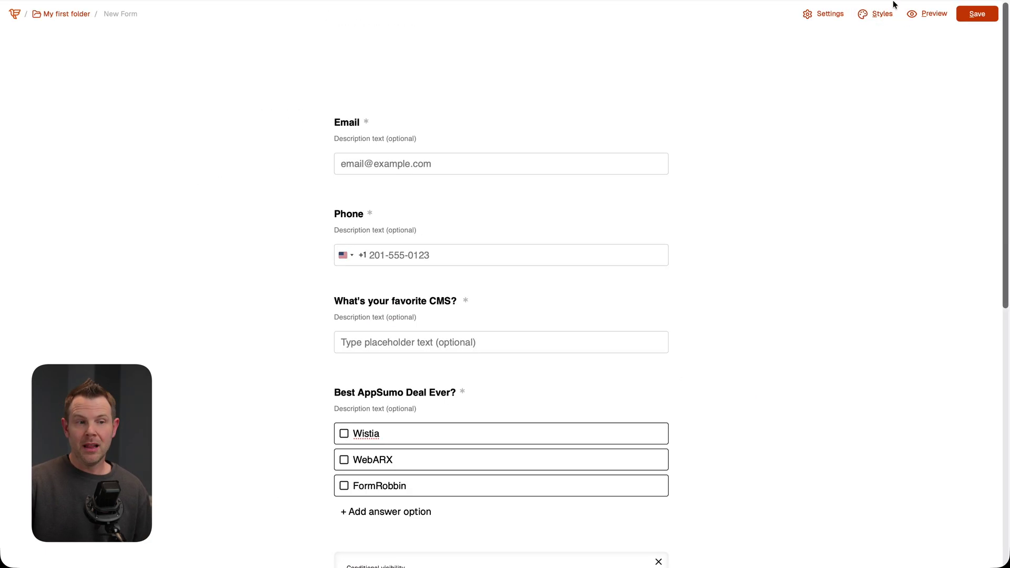
Step: Apply the Commerce Pink theme preset to the form
{"action": "left_click", "coordinate": [875, 13]}
{"action": "left_click", "coordinate": [878, 85]}
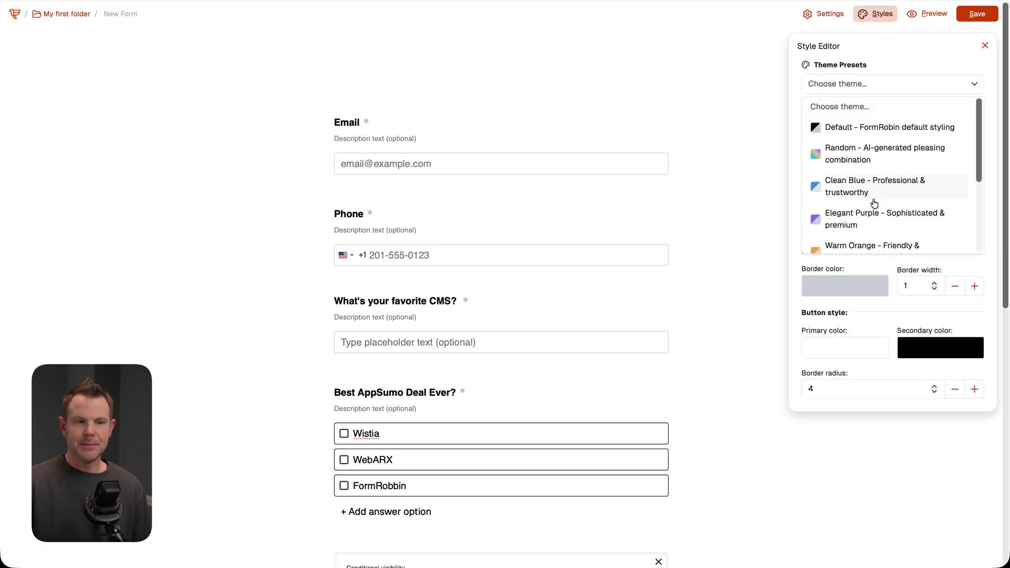
{"action": "scroll", "coordinate": [873, 203], "scroll_direction": "down", "scroll_amount": 2}
{"action": "scroll", "coordinate": [868, 229], "scroll_direction": "down", "scroll_amount": 2}
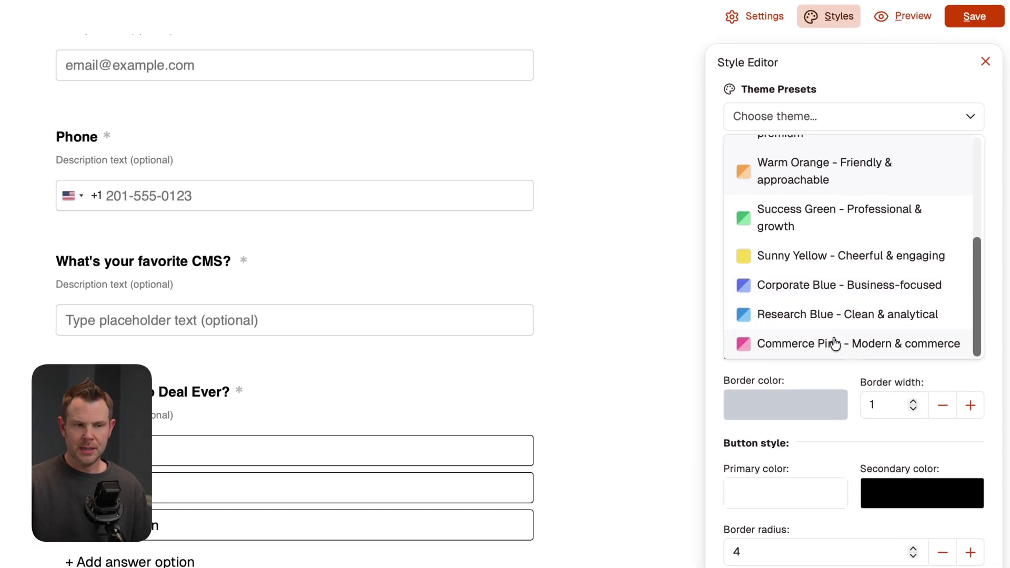
{"action": "left_click", "coordinate": [855, 288]}
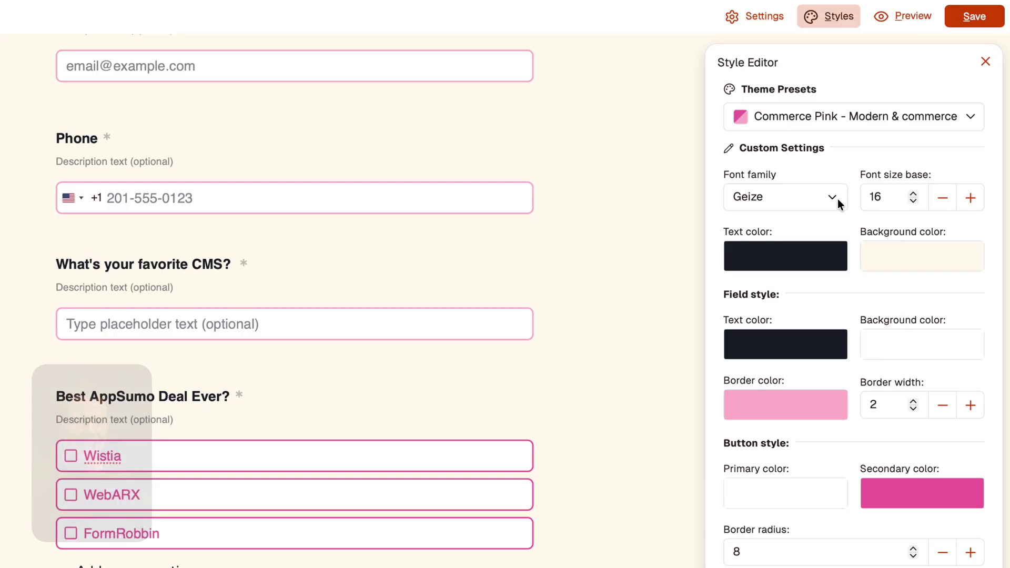
Step: Try two random AI-generated themes, browse the presets again, and save the form
{"action": "left_click", "coordinate": [836, 120]}
{"action": "left_click", "coordinate": [789, 220]}
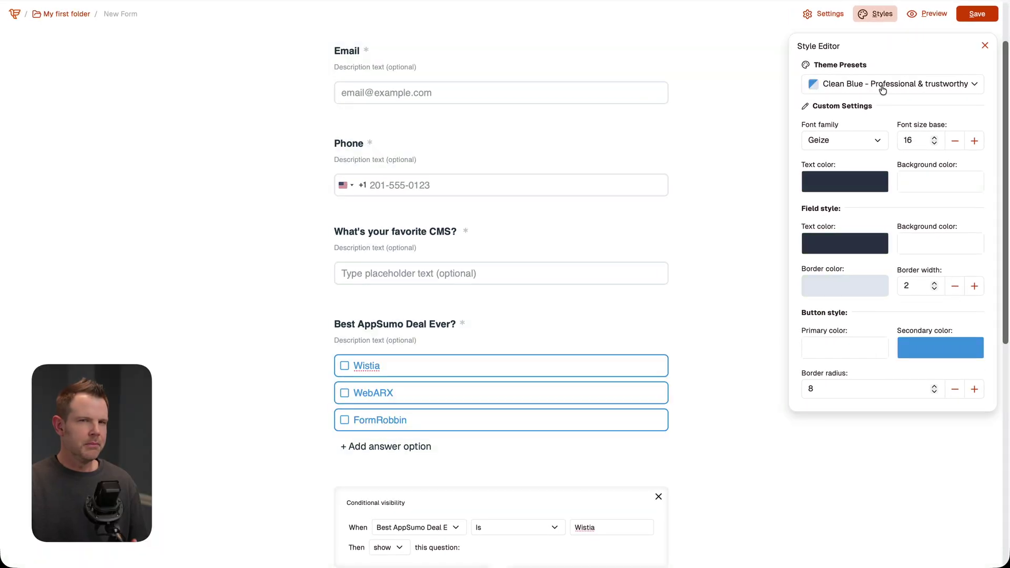
{"action": "left_click", "coordinate": [883, 83]}
{"action": "left_click", "coordinate": [864, 149]}
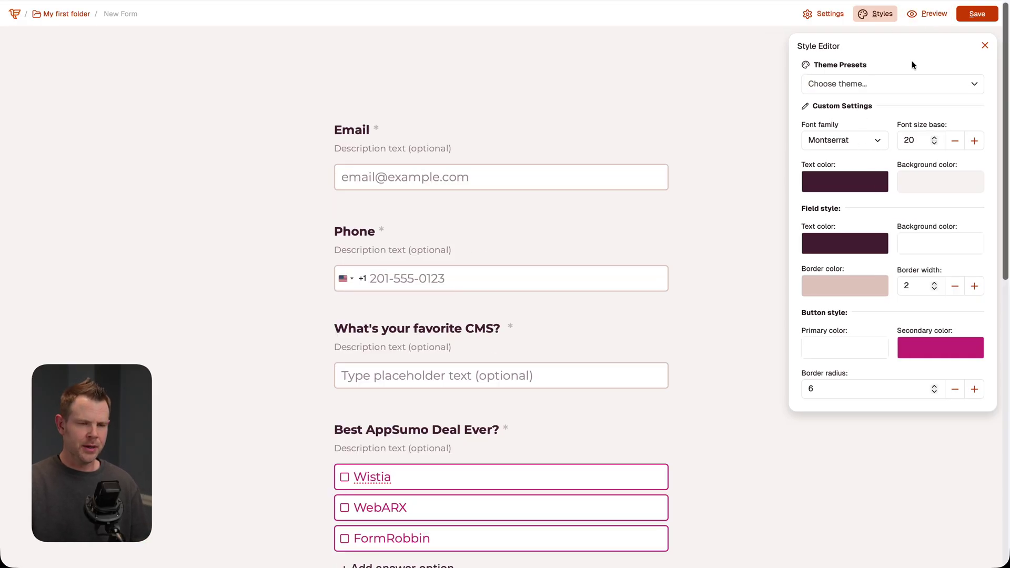
{"action": "left_click", "coordinate": [899, 85]}
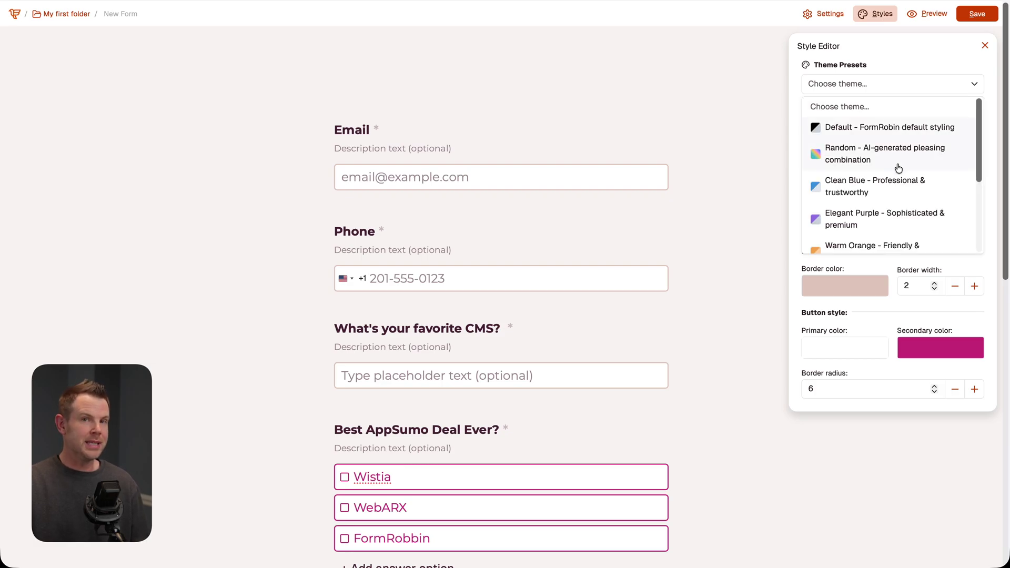
{"action": "scroll", "coordinate": [898, 168], "scroll_direction": "down", "scroll_amount": 1}
{"action": "scroll", "coordinate": [898, 168], "scroll_direction": "down", "scroll_amount": 2}
{"action": "scroll", "coordinate": [899, 170], "scroll_direction": "down", "scroll_amount": 2}
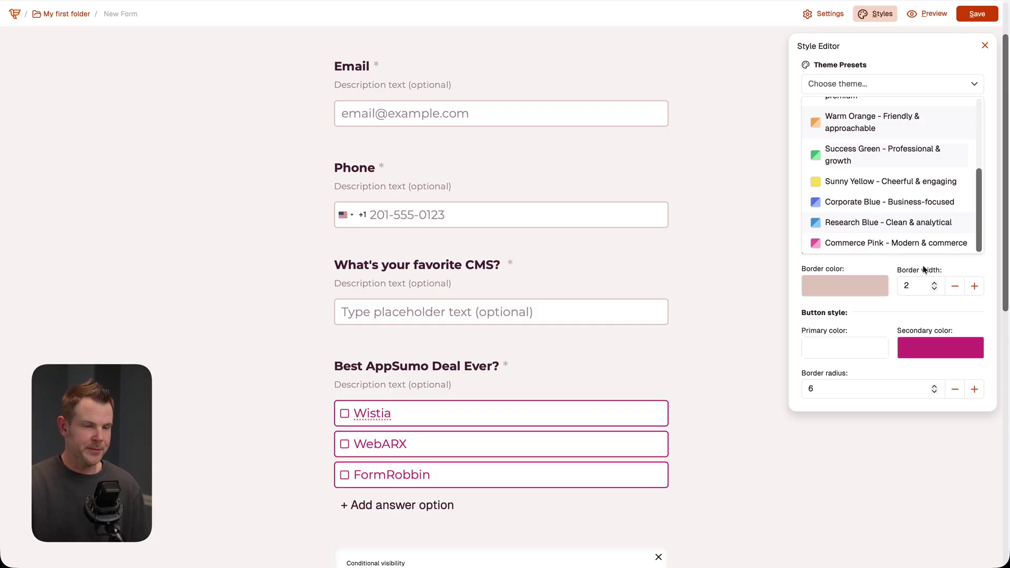
{"action": "scroll", "coordinate": [924, 269], "scroll_direction": "up", "scroll_amount": 2}
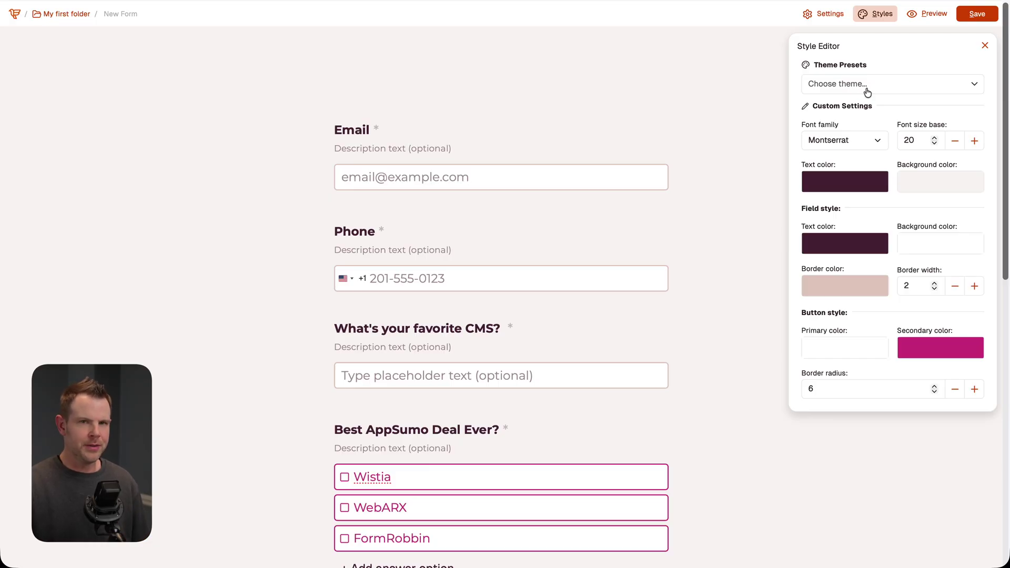
{"action": "left_click", "coordinate": [976, 13]}
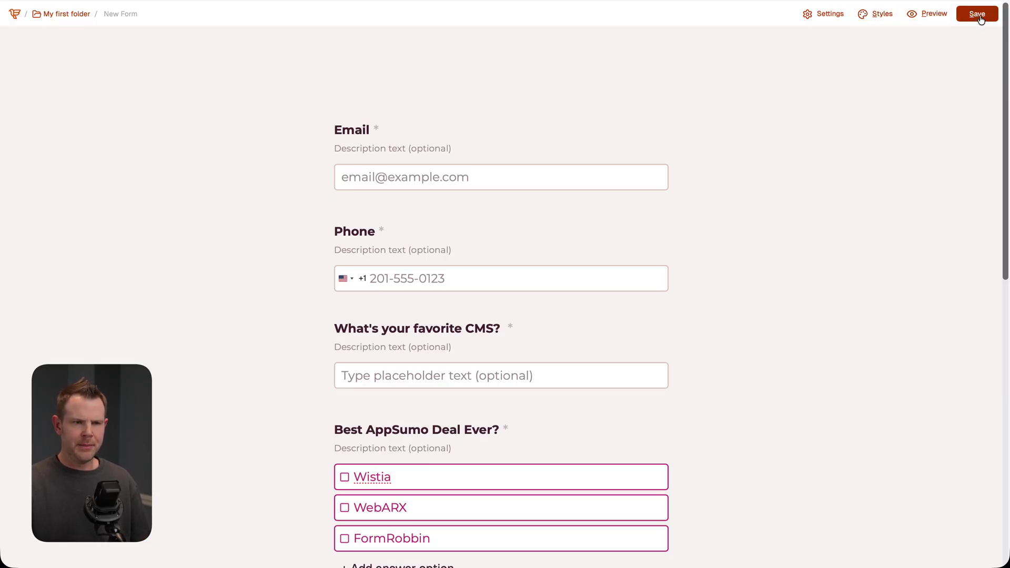
{"action": "left_click", "coordinate": [934, 16]}
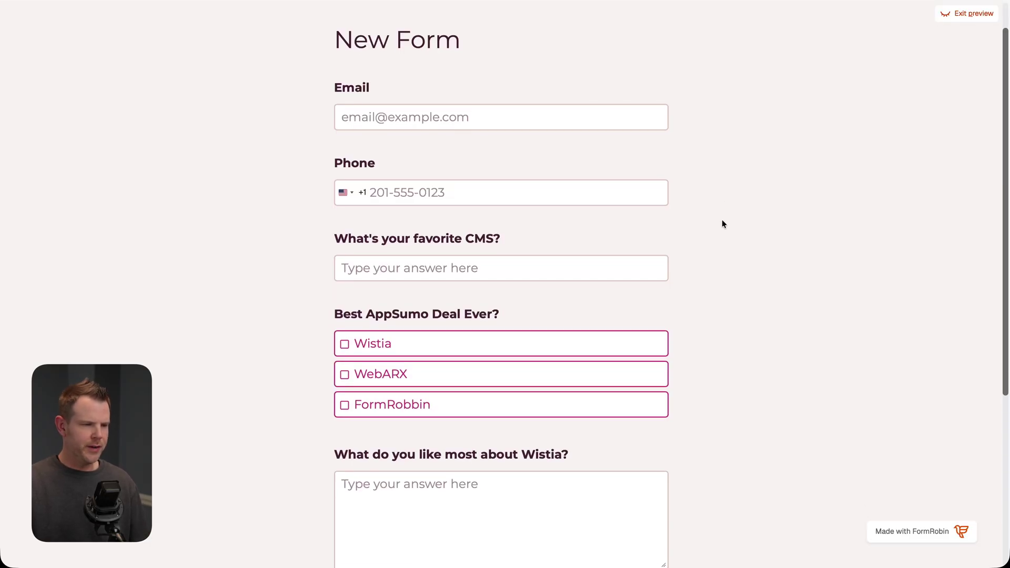
{"action": "scroll", "coordinate": [721, 224], "scroll_direction": "down", "scroll_amount": 2}
{"action": "scroll", "coordinate": [722, 224], "scroll_direction": "down", "scroll_amount": 3}
{"action": "scroll", "coordinate": [722, 224], "scroll_direction": "down", "scroll_amount": 2}
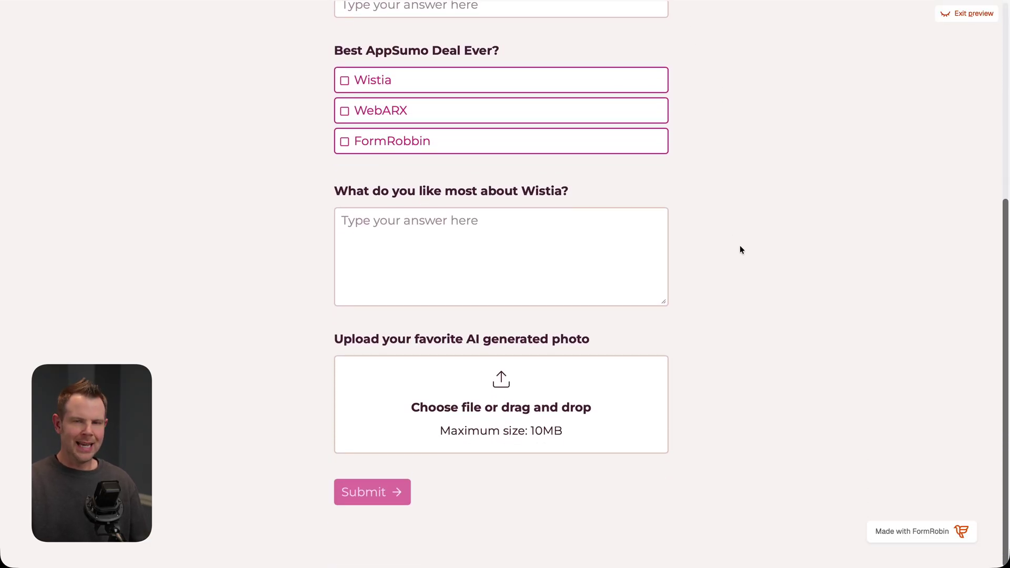
{"action": "scroll", "coordinate": [739, 249], "scroll_direction": "up", "scroll_amount": 4}
{"action": "scroll", "coordinate": [740, 249], "scroll_direction": "up", "scroll_amount": 4}
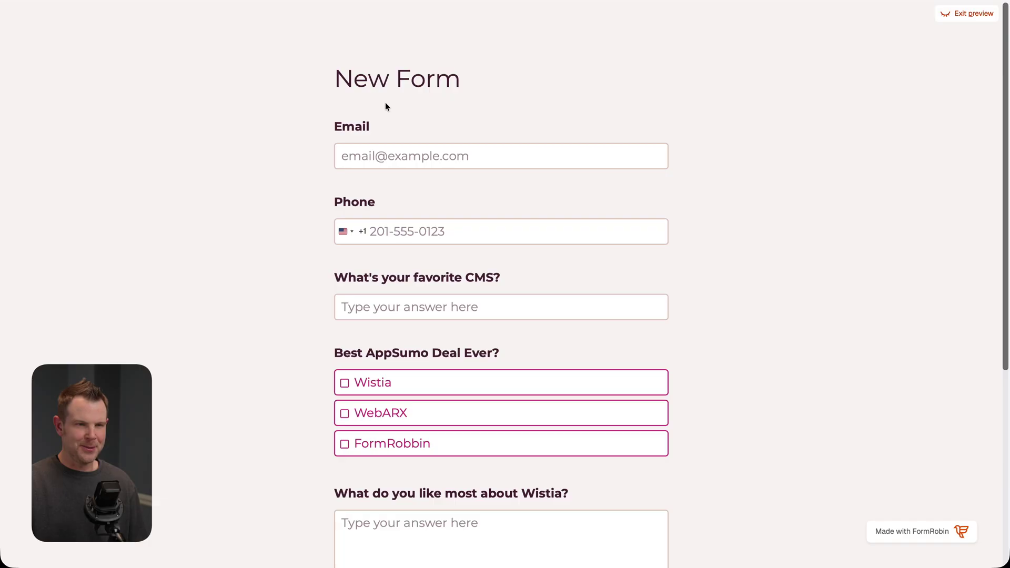
{"action": "left_click", "coordinate": [973, 13]}
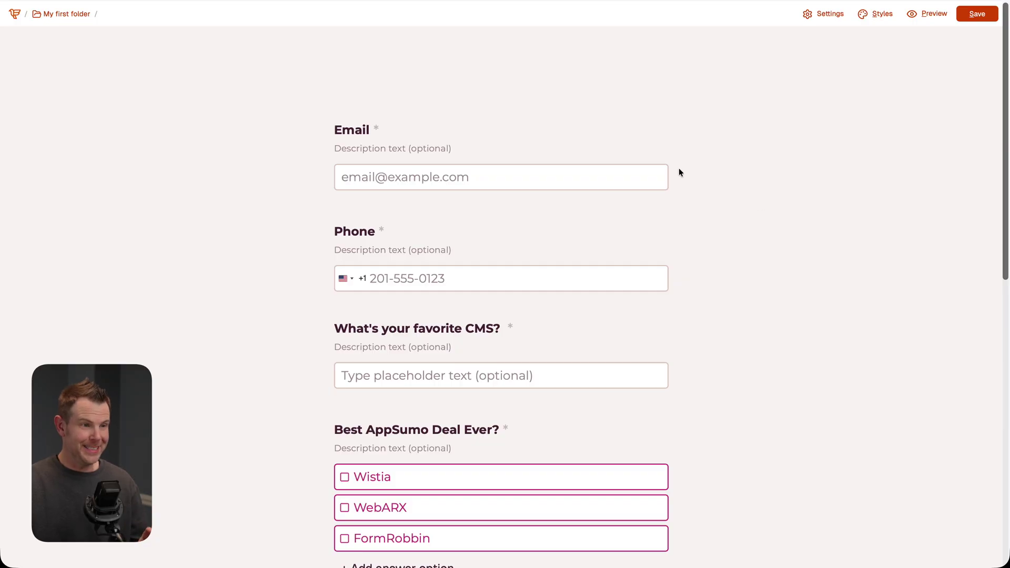
Step: Start a title heading above the first question, save, and preview the form
{"action": "left_click", "coordinate": [348, 83]}
{"action": "mouse_move", "coordinate": [363, 104]}
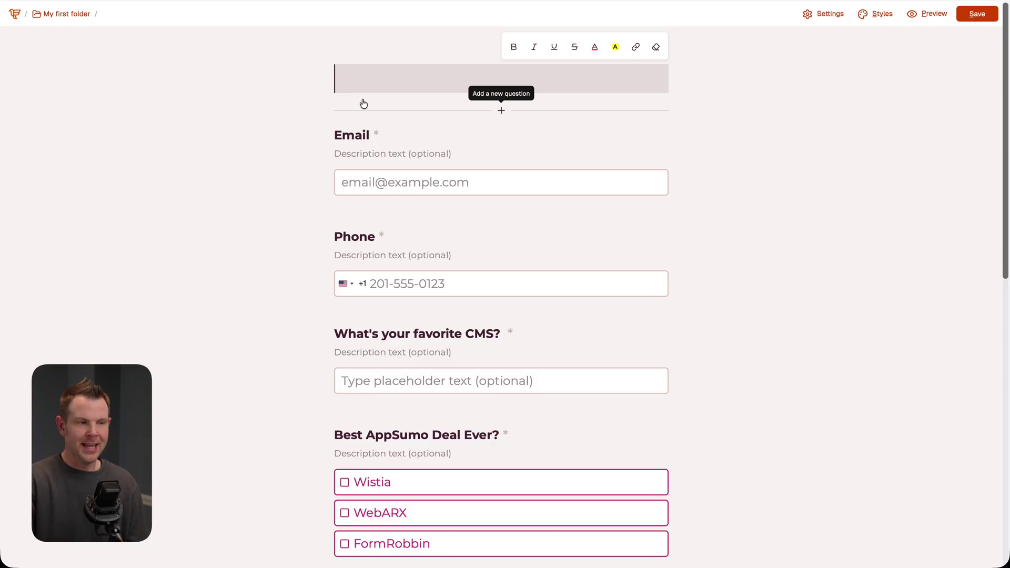
{"action": "type", "text": "This is "}
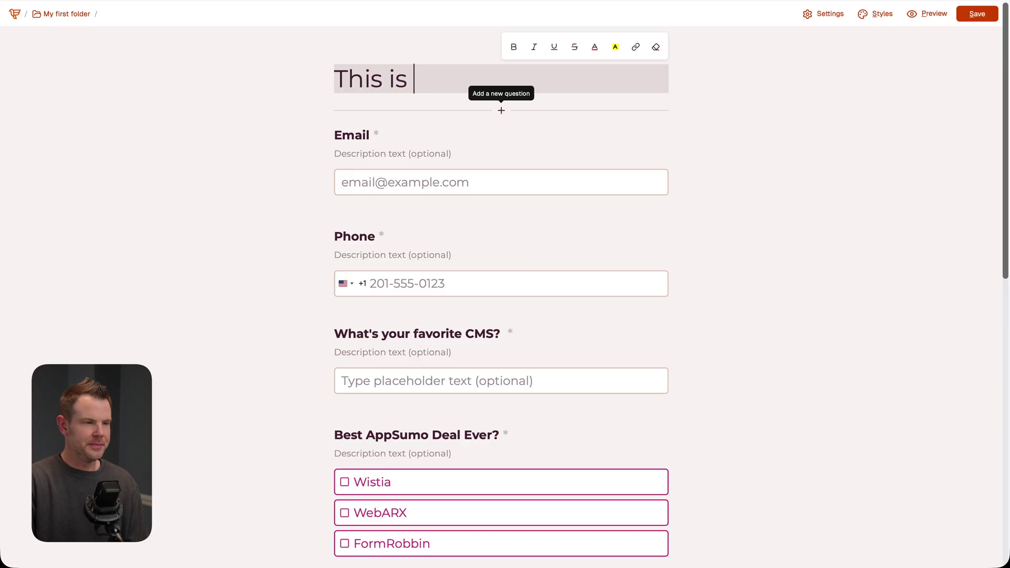
{"action": "type", "text": "my contact form."}
{"action": "left_click", "coordinate": [977, 13]}
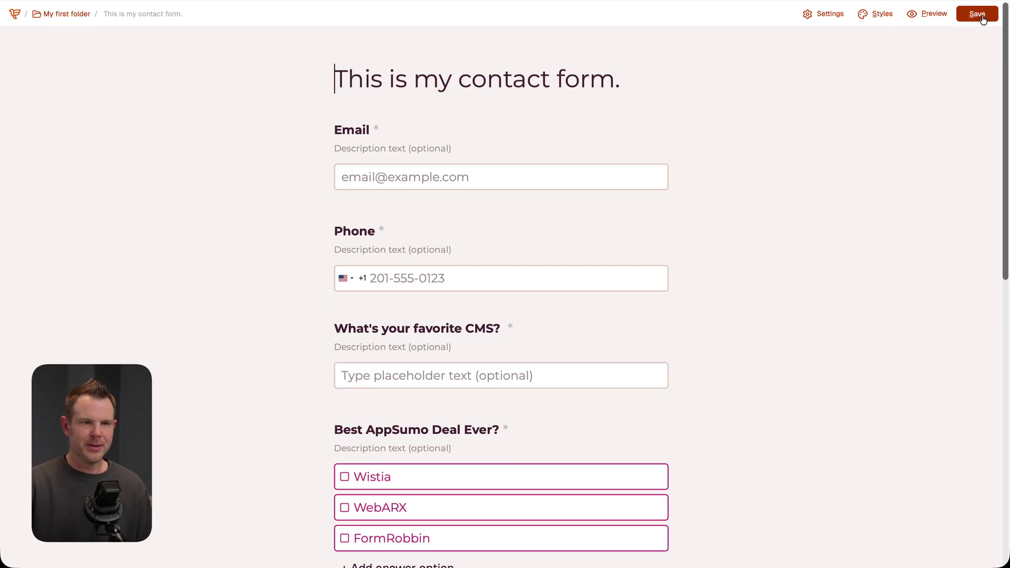
{"action": "left_click", "coordinate": [938, 15]}
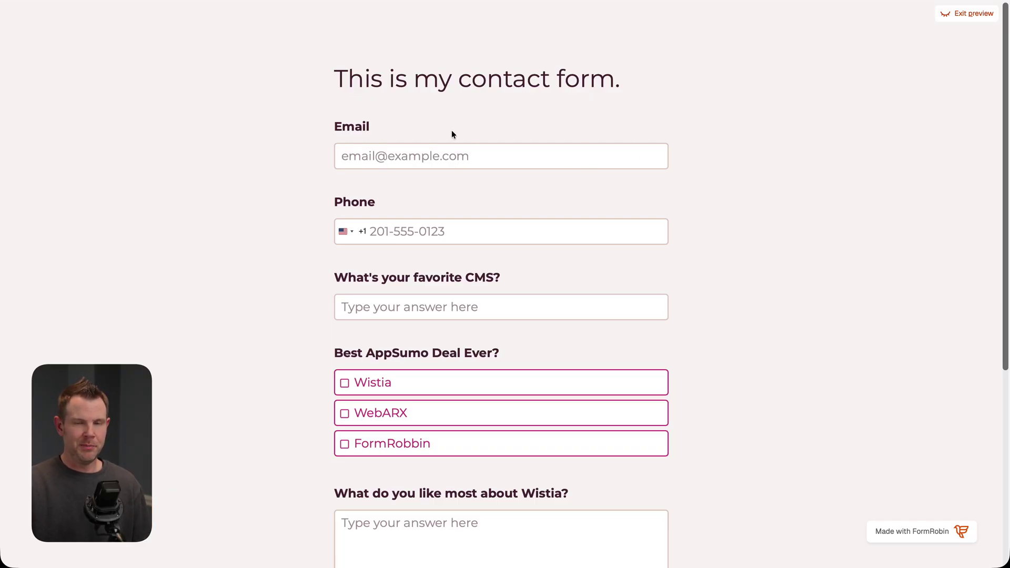
{"action": "left_click", "coordinate": [980, 15]}
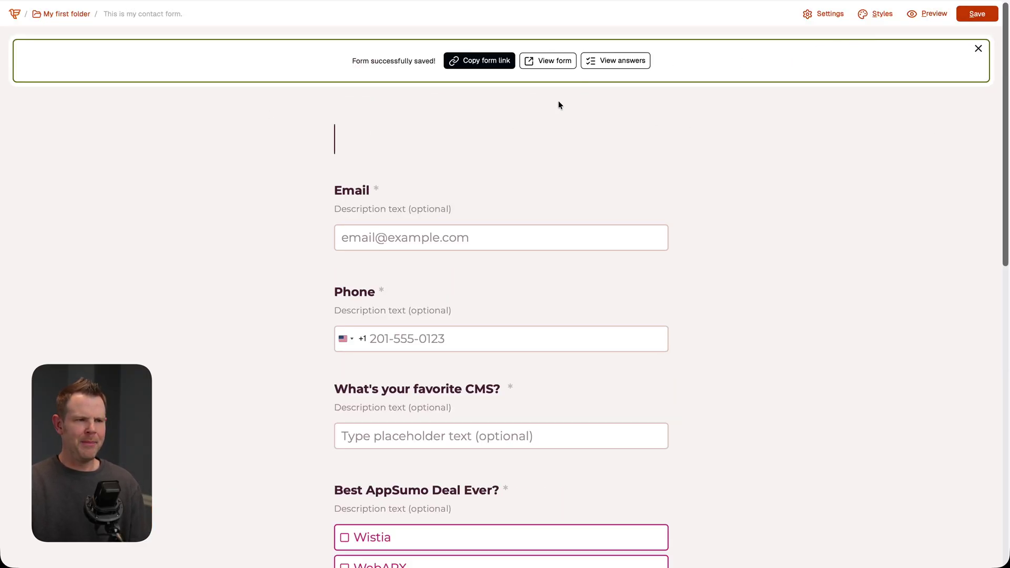
Step: Save and preview the form without the heading, then bring up its Settings
{"action": "left_click", "coordinate": [976, 14]}
{"action": "left_click", "coordinate": [923, 15]}
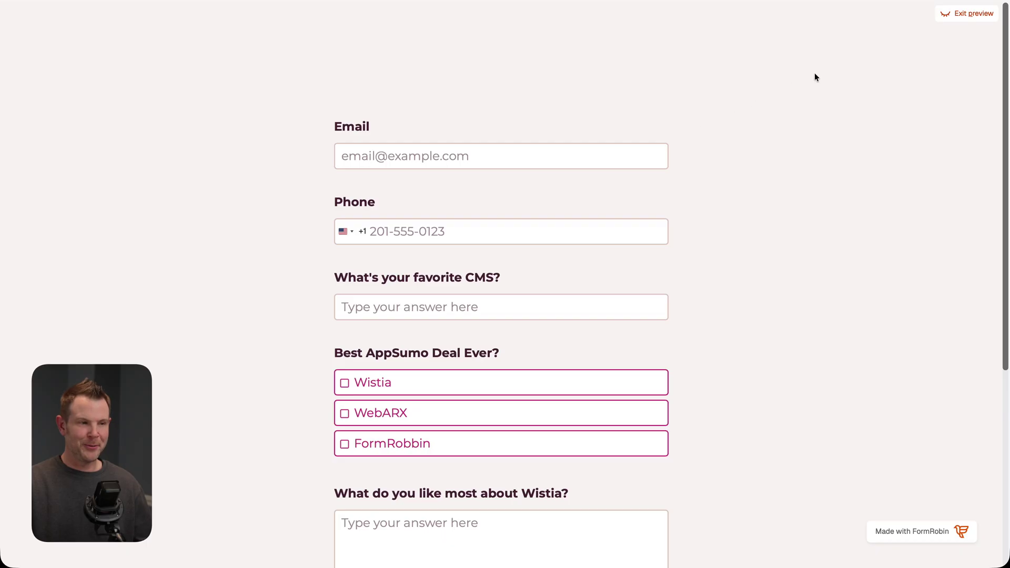
{"action": "left_click", "coordinate": [978, 15]}
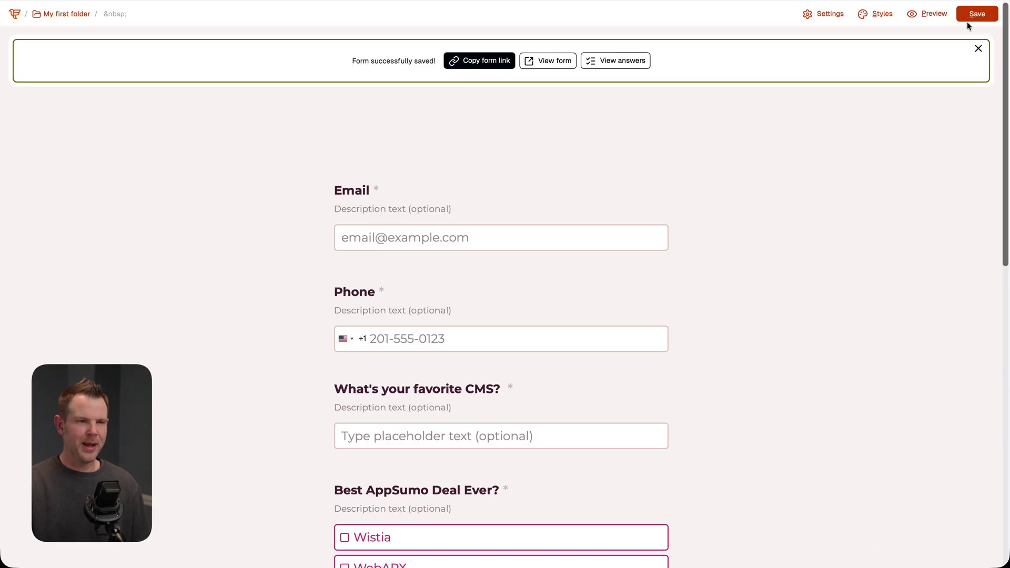
{"action": "left_click", "coordinate": [927, 13]}
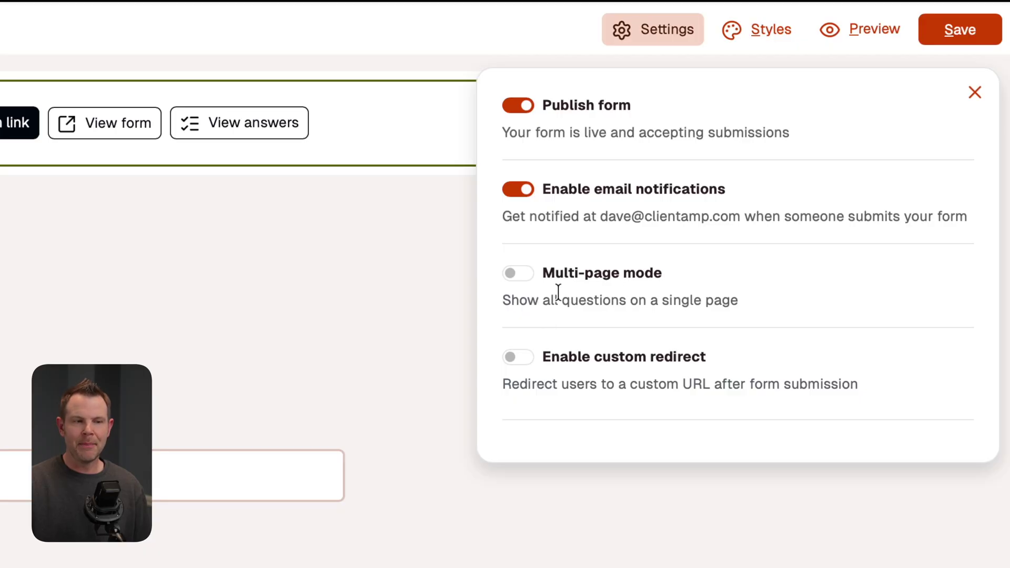
Step: Turn on Multi-page mode, save, and preview answering Email, Phone and the CMS question
{"action": "left_click", "coordinate": [514, 274]}
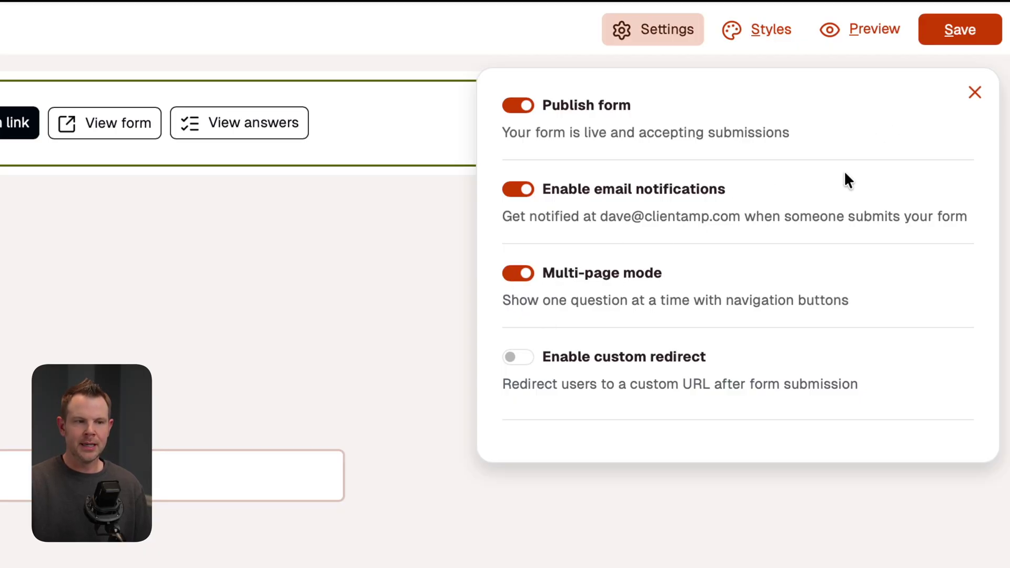
{"action": "left_click", "coordinate": [943, 35]}
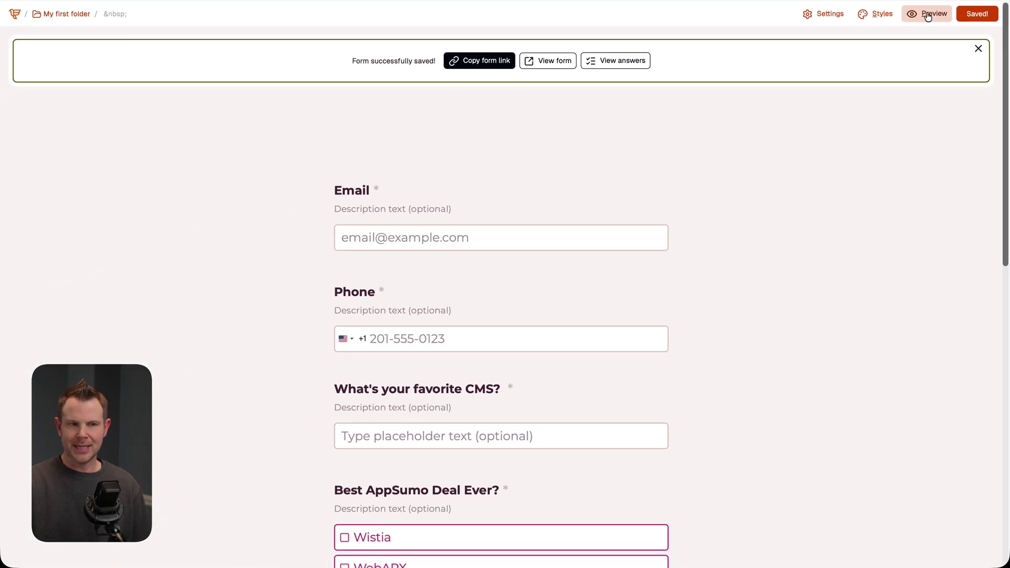
{"action": "left_click", "coordinate": [928, 14]}
{"action": "key", "text": "Return"}
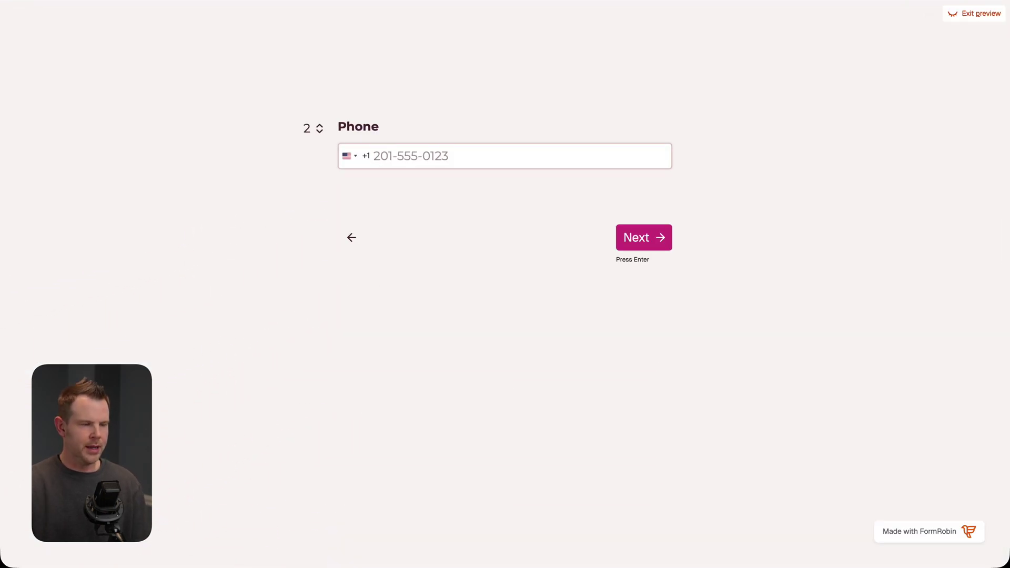
{"action": "type", "text": "555-123-4"}
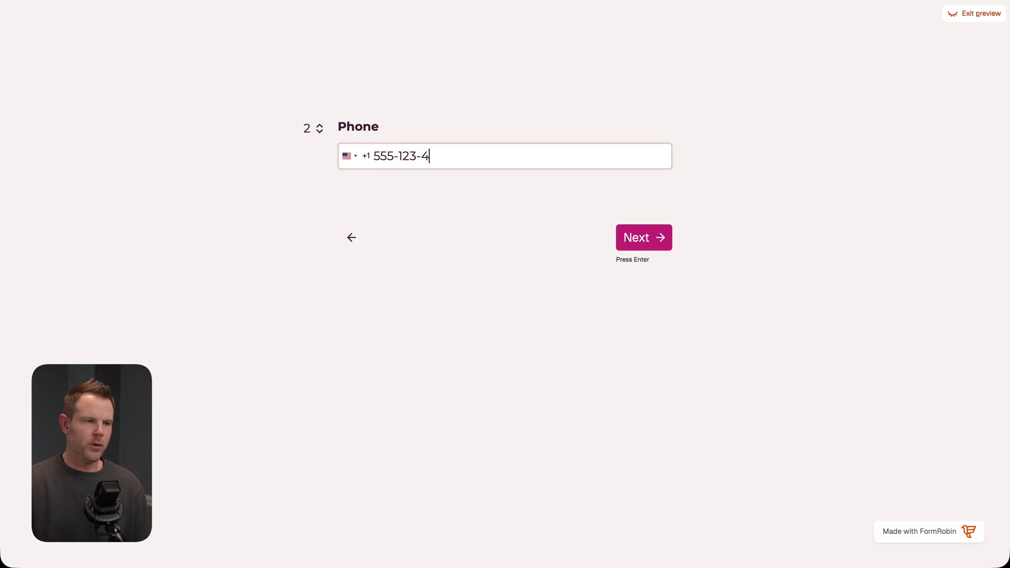
{"action": "type", "text": "567"}
{"action": "key", "text": "Return"}
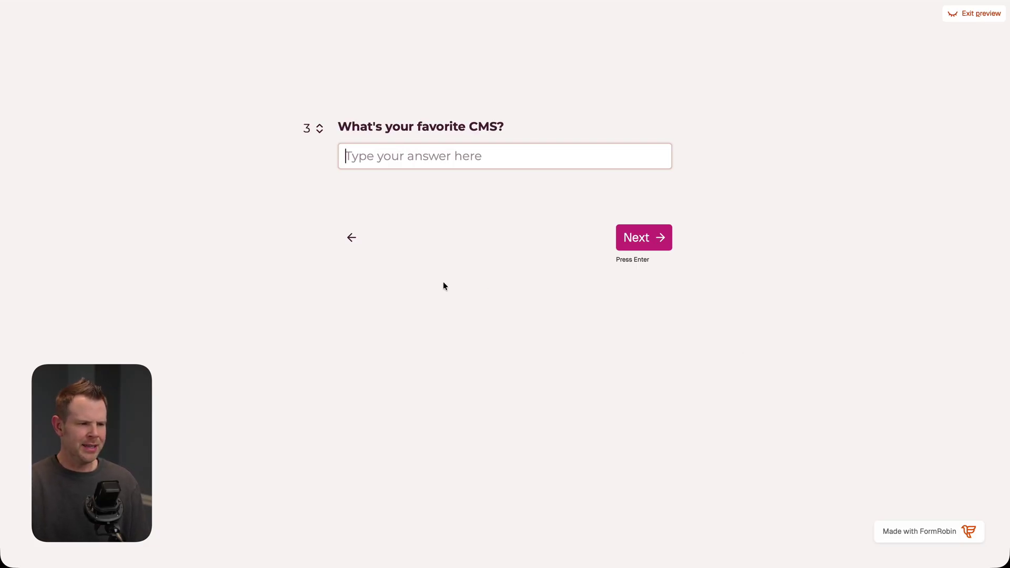
{"action": "left_click", "coordinate": [348, 246]}
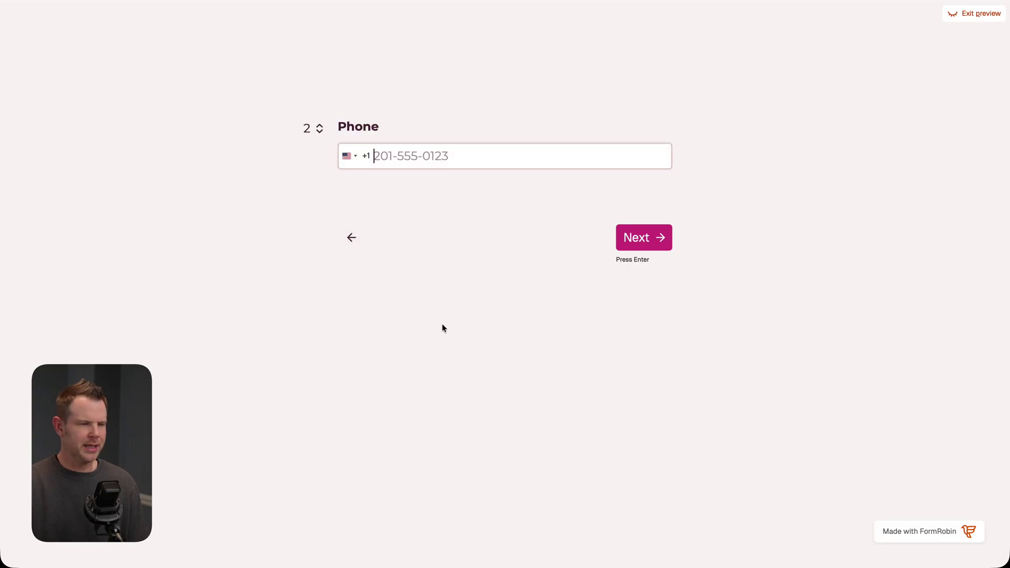
{"action": "key", "text": "Return"}
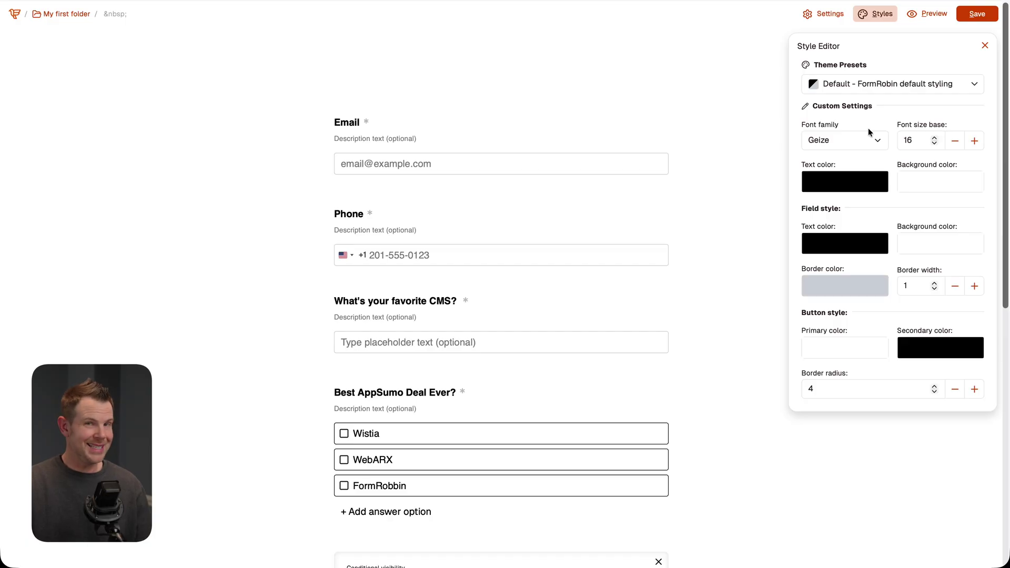
Step: Keep the Default theme preset, set the Secondary color to red, and save
{"action": "left_click", "coordinate": [880, 84]}
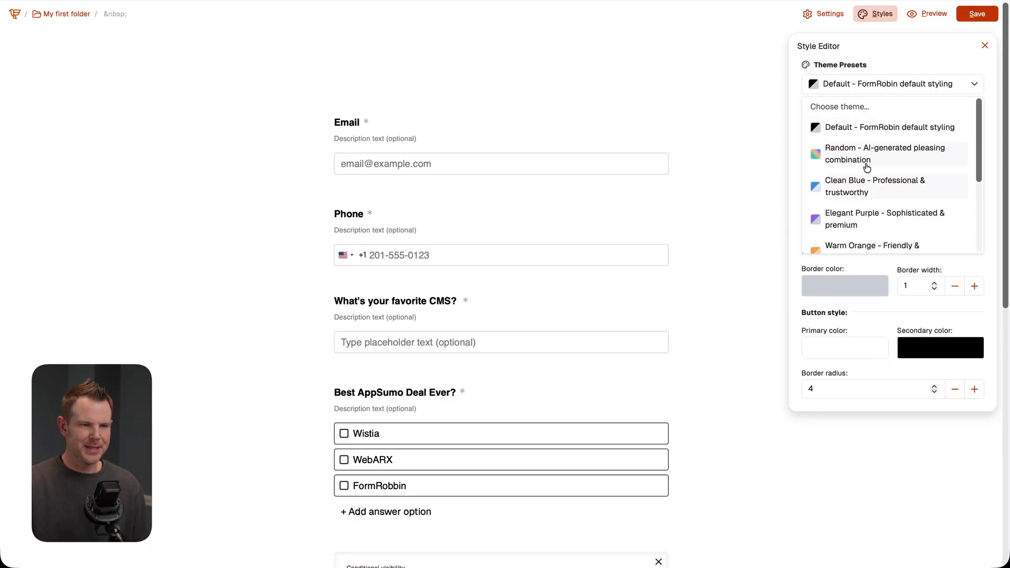
{"action": "left_click", "coordinate": [865, 127]}
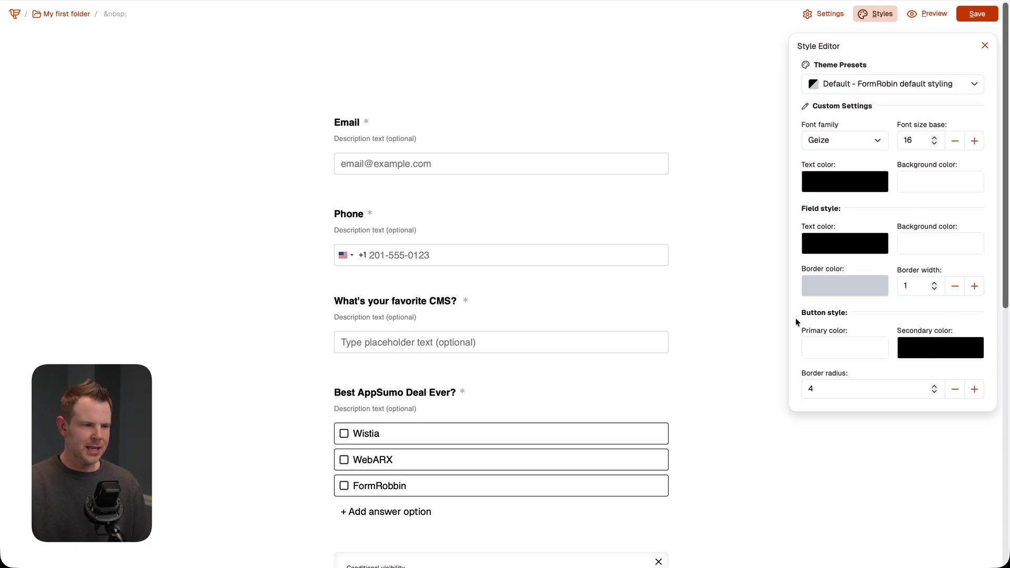
{"action": "scroll", "coordinate": [791, 315], "scroll_direction": "down", "scroll_amount": 6}
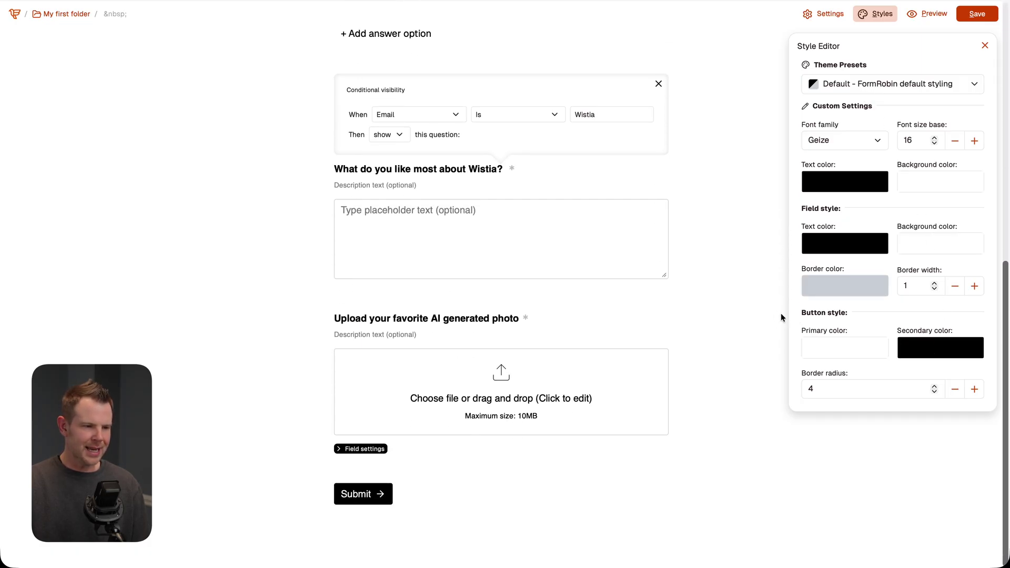
{"action": "left_click", "coordinate": [962, 355]}
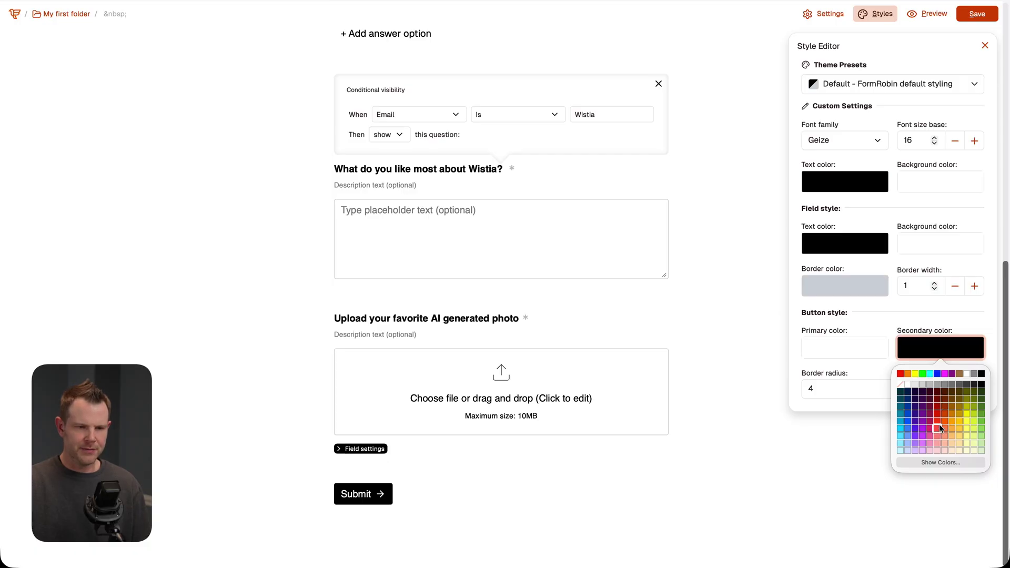
{"action": "left_click", "coordinate": [939, 427]}
{"action": "left_click", "coordinate": [814, 482]}
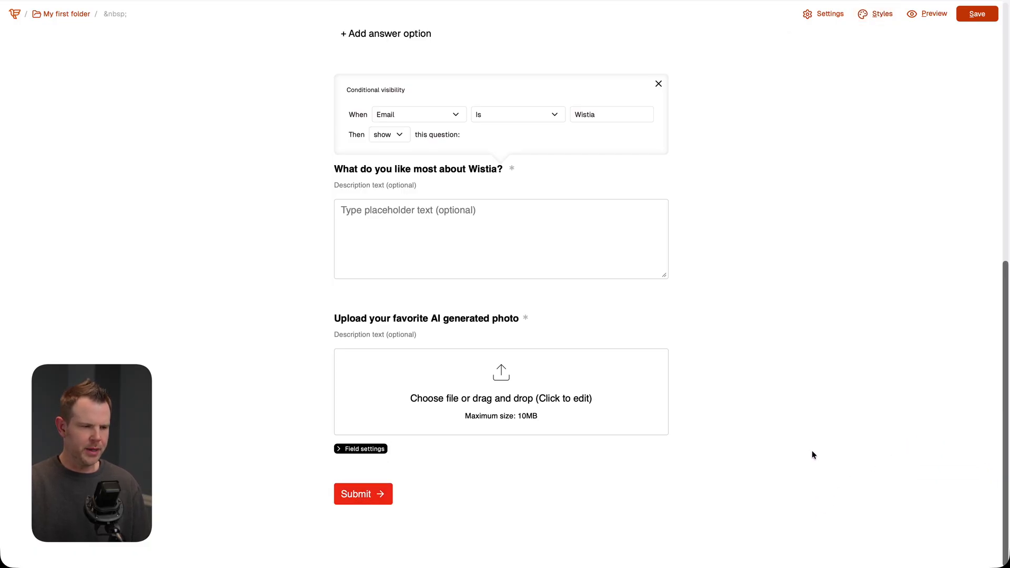
{"action": "scroll", "coordinate": [761, 390], "scroll_direction": "up", "scroll_amount": 1}
{"action": "scroll", "coordinate": [862, 191], "scroll_direction": "up", "scroll_amount": 5}
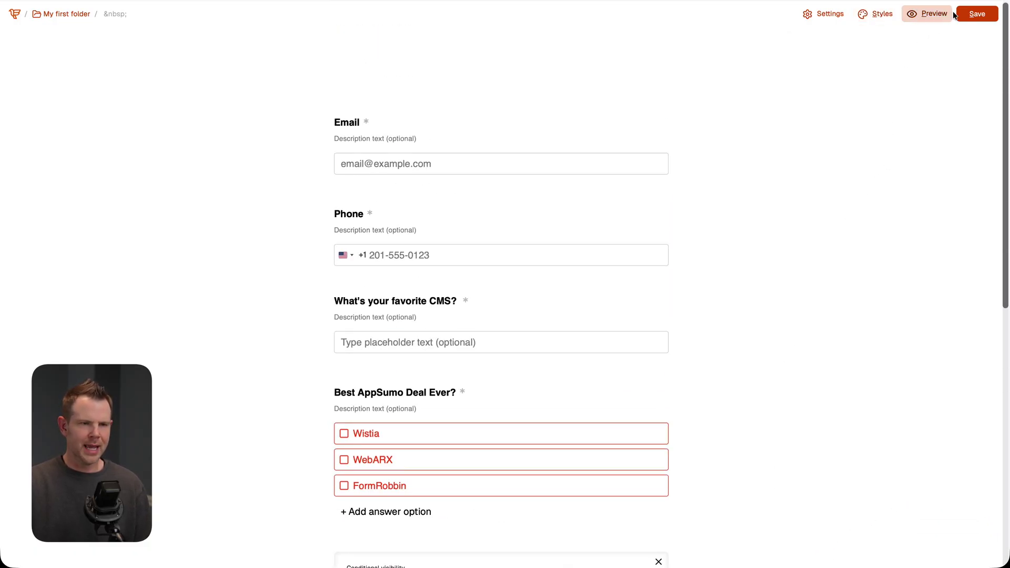
{"action": "left_click", "coordinate": [977, 14]}
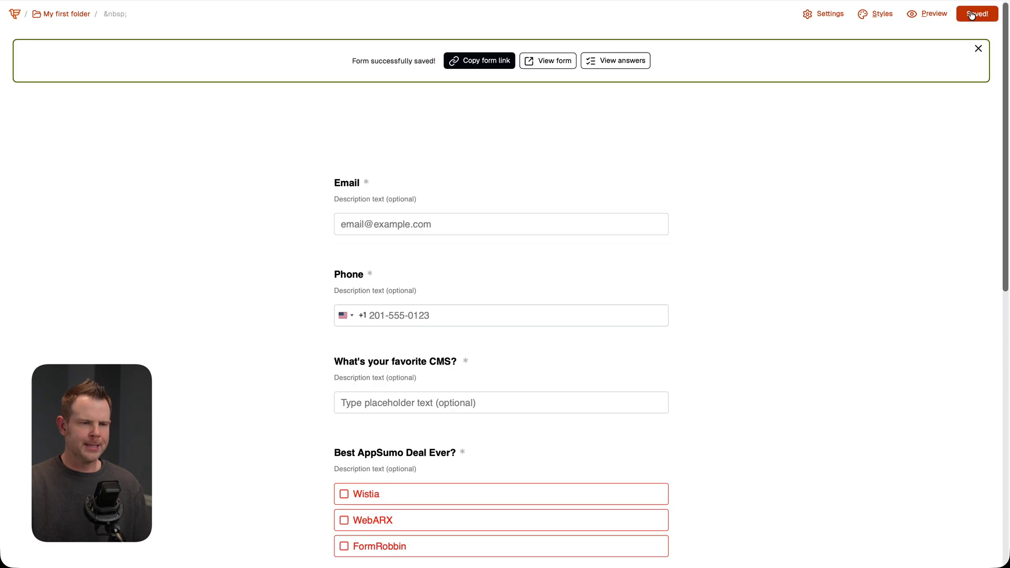
Step: Open the live form in a new tab, jump to question 3, then back to Email
{"action": "left_click", "coordinate": [556, 62]}
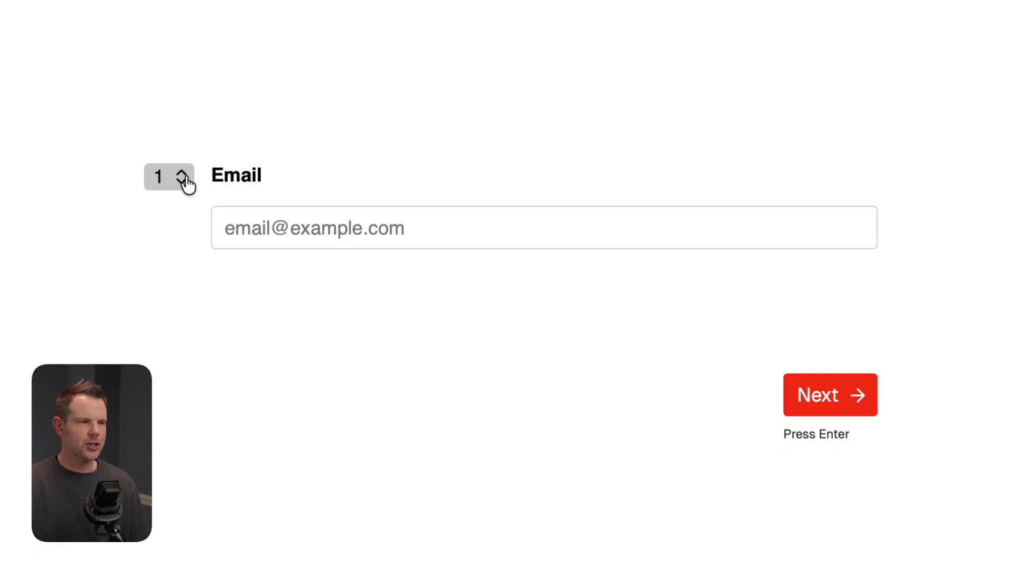
{"action": "left_click", "coordinate": [182, 181]}
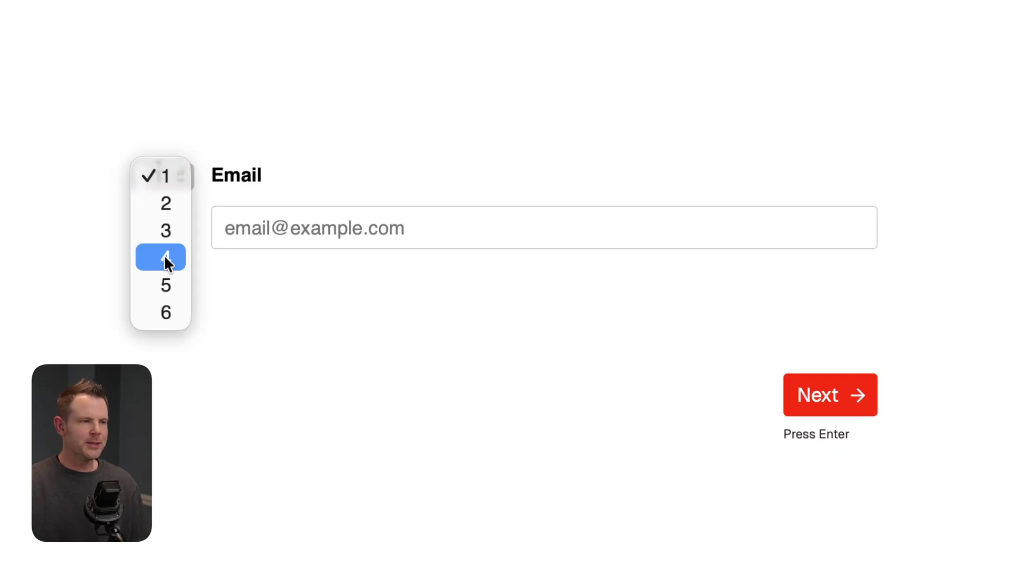
{"action": "left_click", "coordinate": [157, 237]}
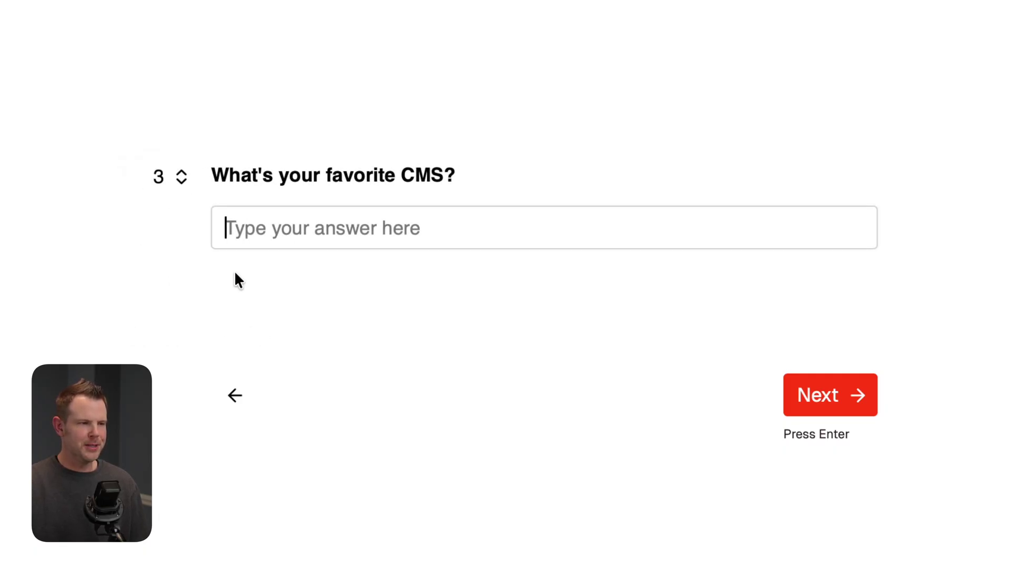
{"action": "left_click", "coordinate": [158, 174]}
{"action": "left_click", "coordinate": [160, 121]}
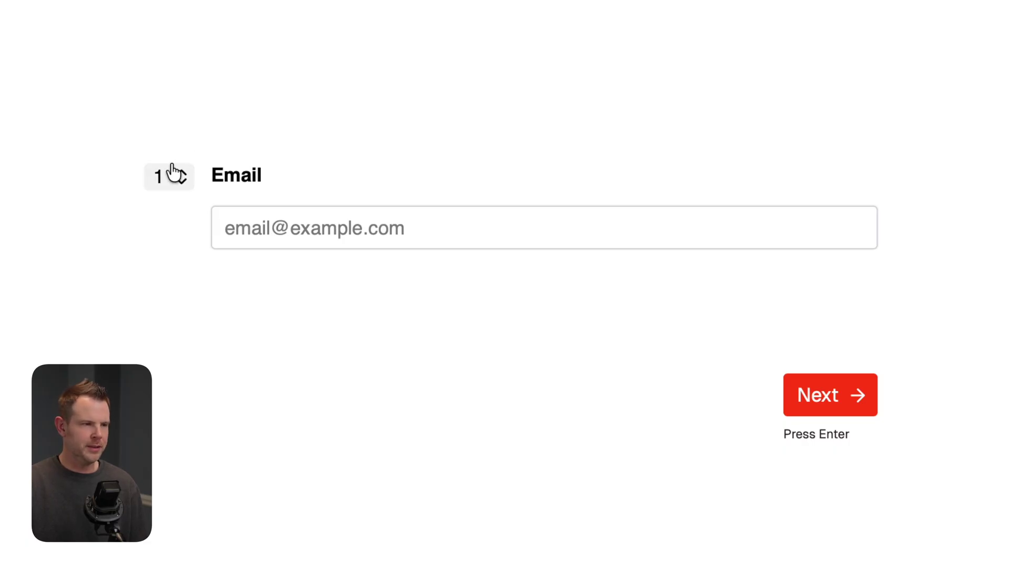
Step: Jump between the AppSumo deal, favorite CMS and Wistia questions, ending on Best AppSumo Deal Ever?
{"action": "left_click", "coordinate": [173, 175]}
{"action": "left_click", "coordinate": [166, 258]}
{"action": "left_click", "coordinate": [174, 175]}
{"action": "left_click", "coordinate": [166, 148]}
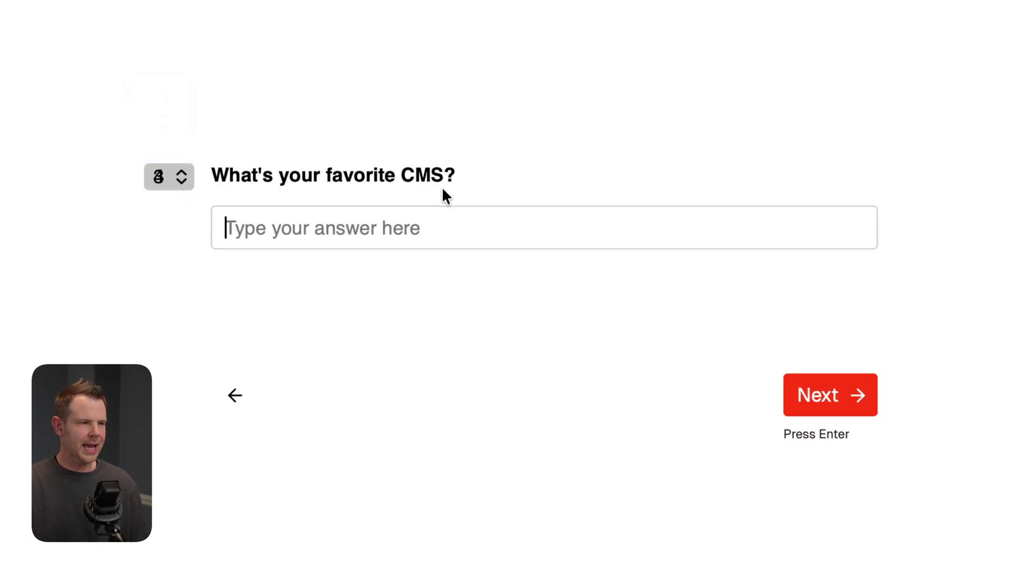
{"action": "left_click", "coordinate": [165, 176]}
{"action": "left_click", "coordinate": [168, 235]}
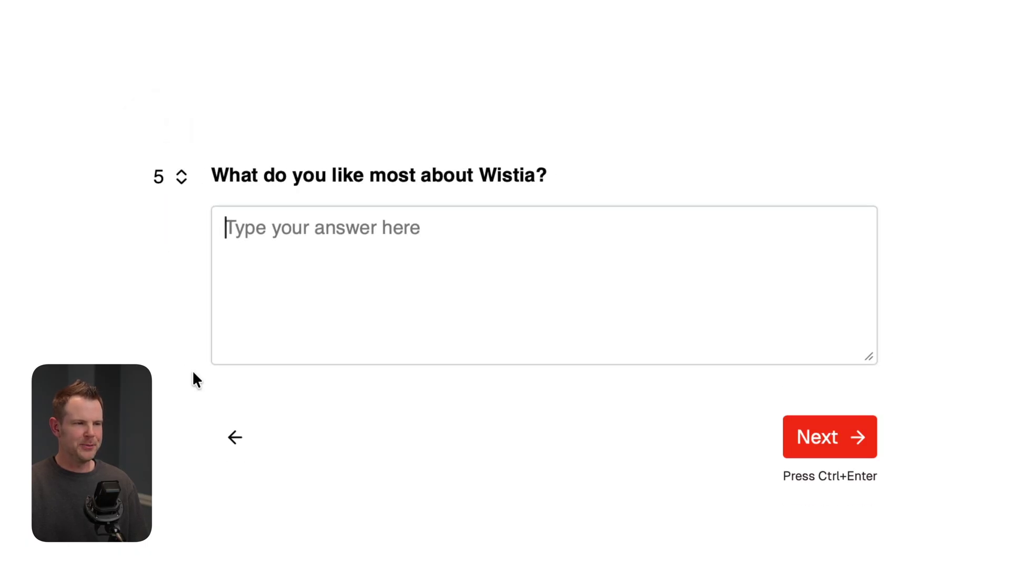
{"action": "left_click", "coordinate": [169, 179]}
{"action": "left_click", "coordinate": [169, 152]}
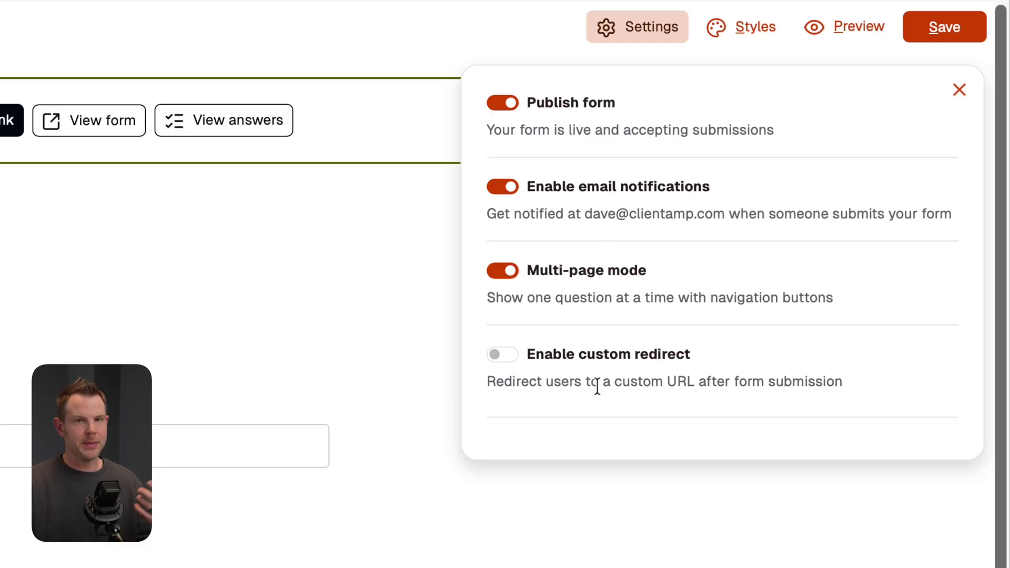
Step: Turn on Enable custom redirect and place the cursor in the redirect URL field
{"action": "left_click", "coordinate": [503, 356]}
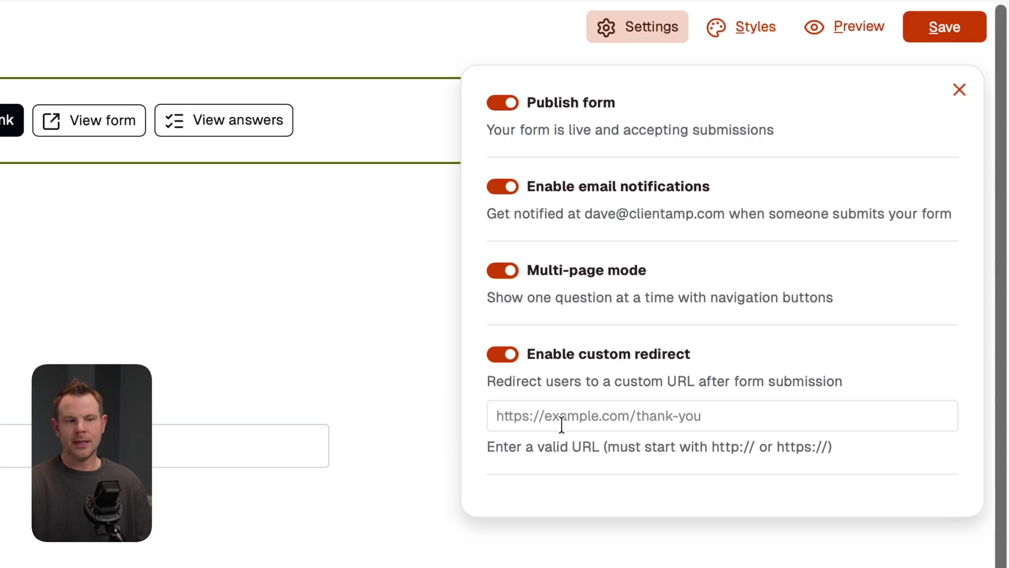
{"action": "left_click", "coordinate": [546, 416]}
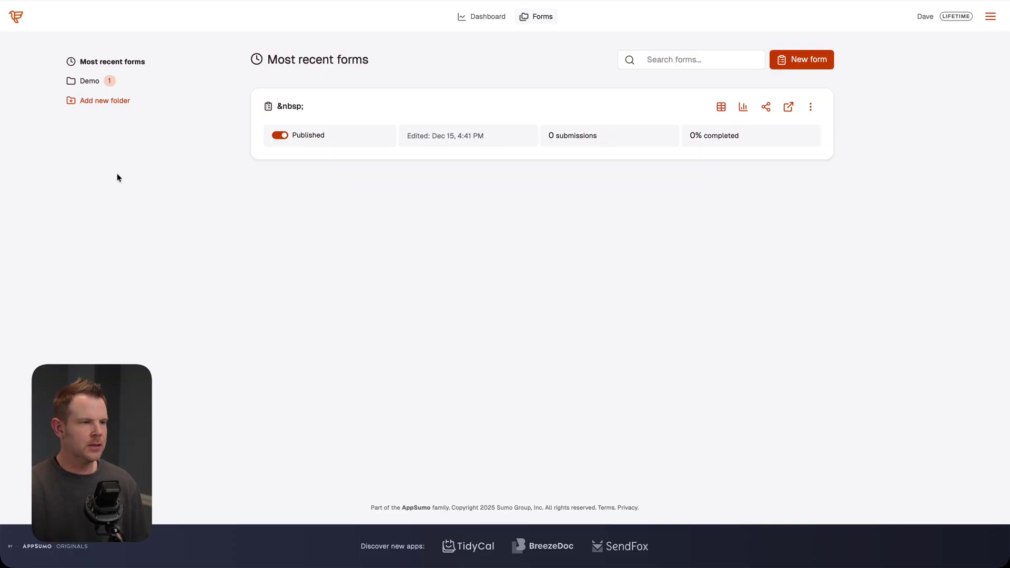
{"action": "left_click", "coordinate": [545, 23]}
{"action": "mouse_move", "coordinate": [89, 82]}
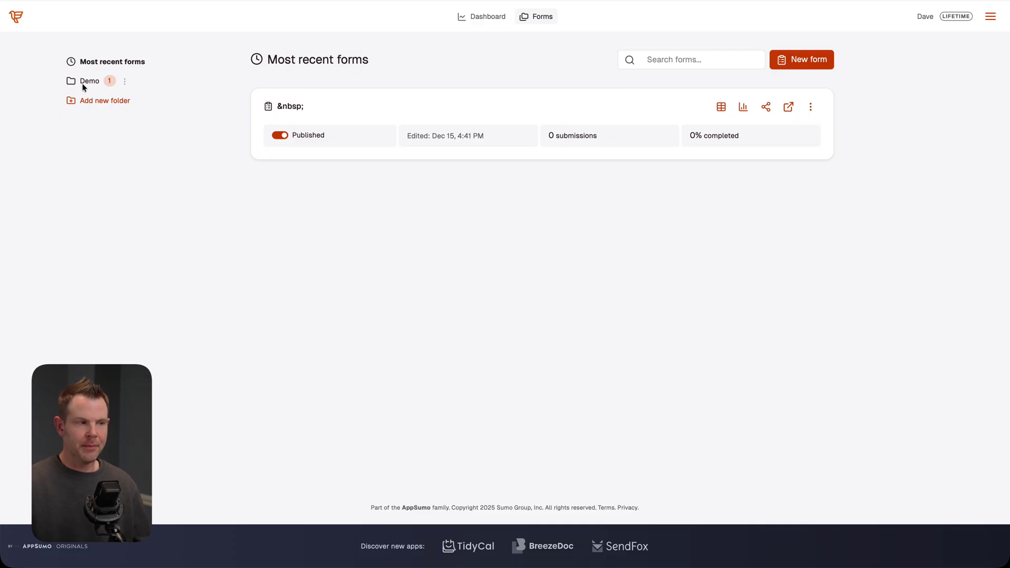
{"action": "left_click", "coordinate": [124, 82]}
{"action": "left_click", "coordinate": [99, 103]}
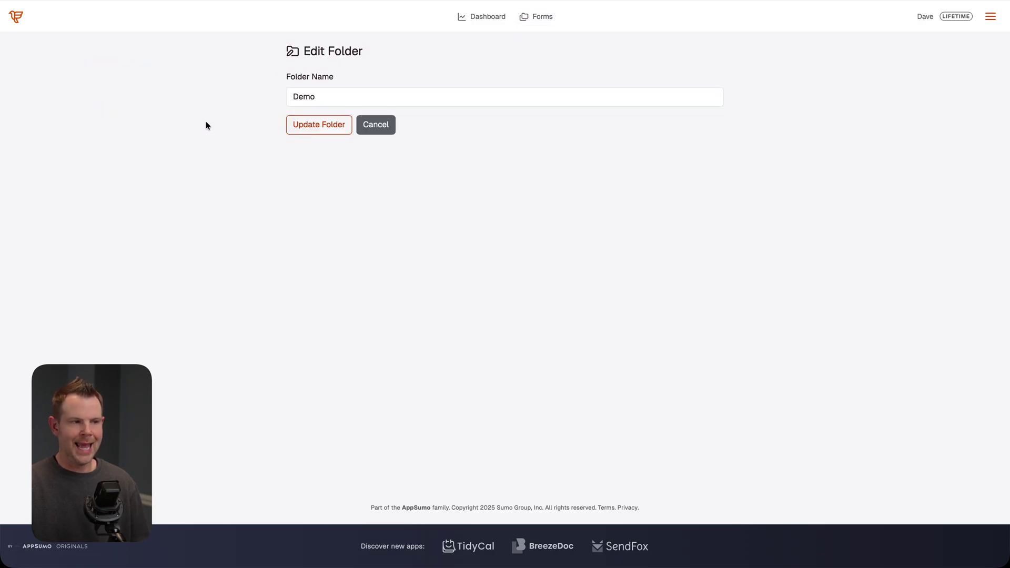
{"action": "left_click", "coordinate": [374, 129]}
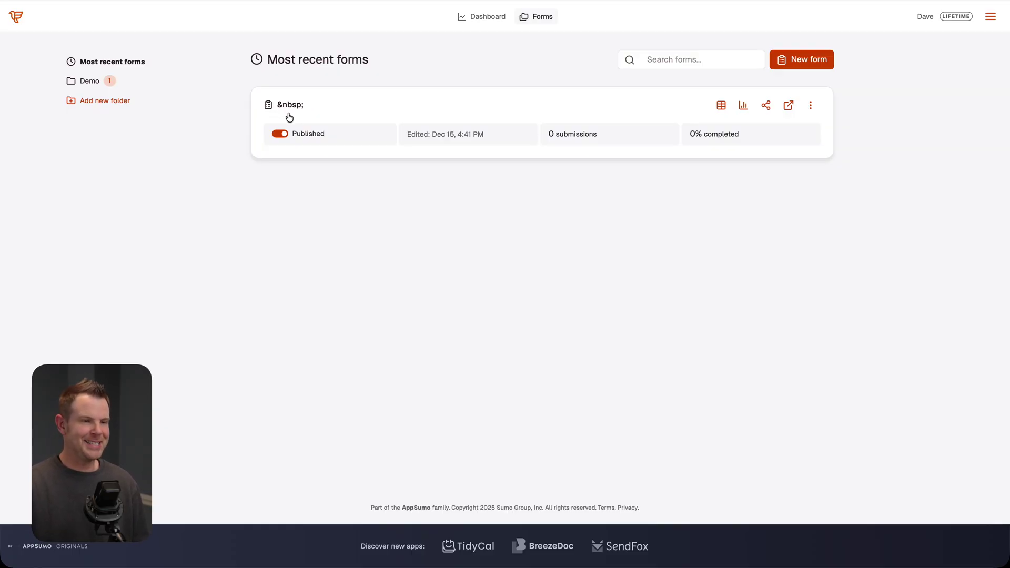
{"action": "left_click", "coordinate": [721, 108]}
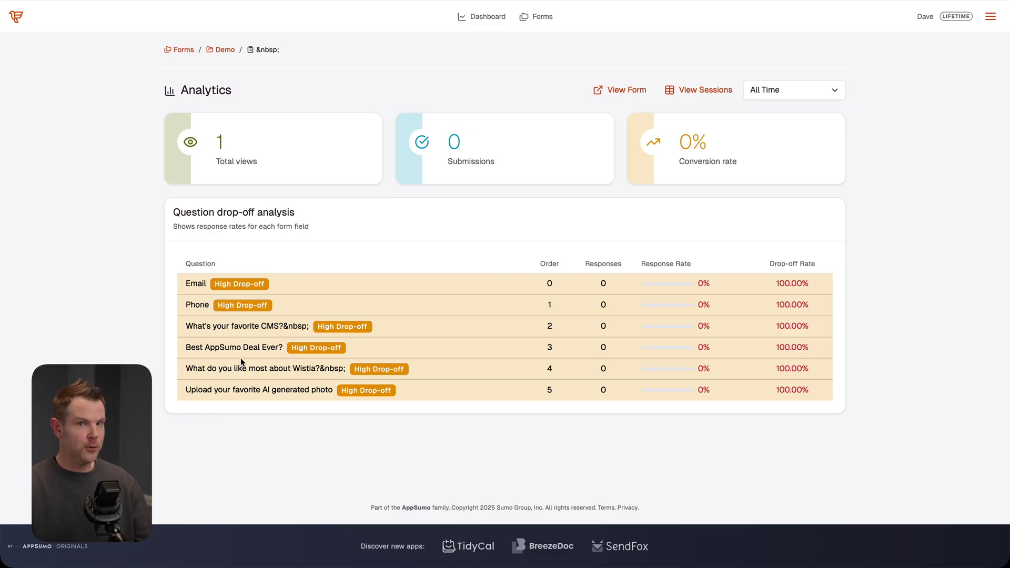
{"action": "key", "text": "alt+Left"}
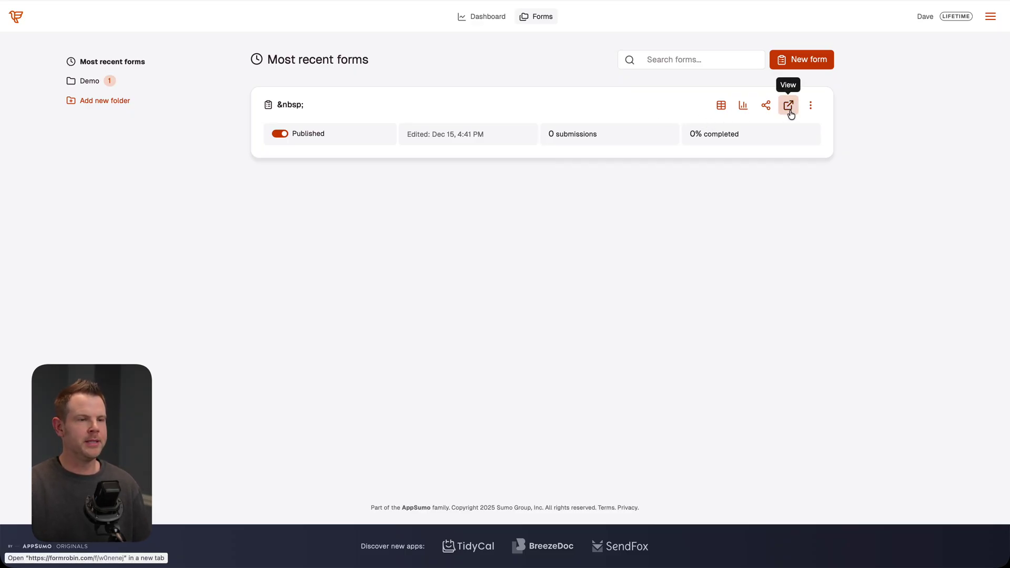
Step: Review the form's share link and website embed code, then show its More actions
{"action": "left_click", "coordinate": [764, 110]}
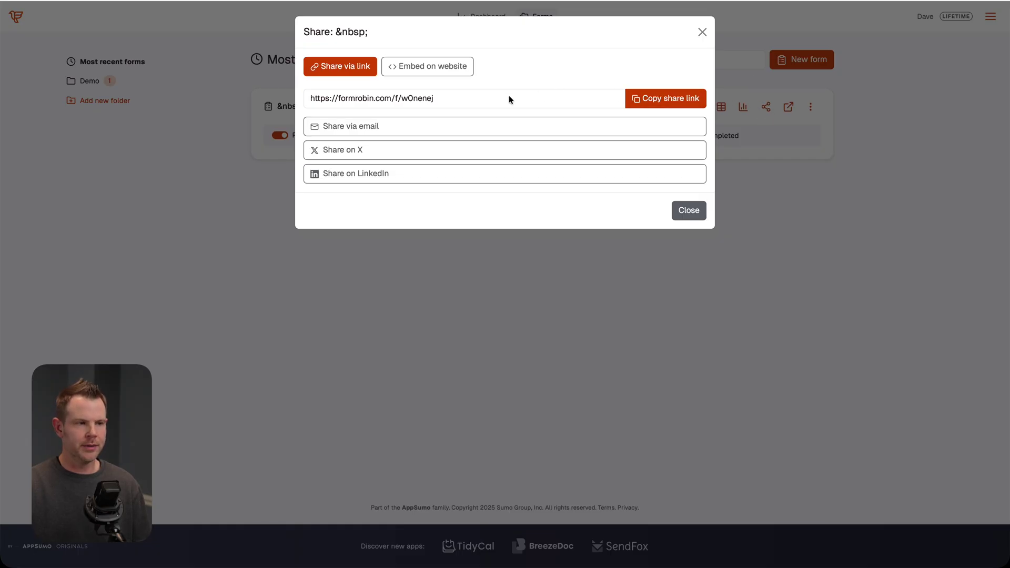
{"action": "left_click", "coordinate": [459, 66]}
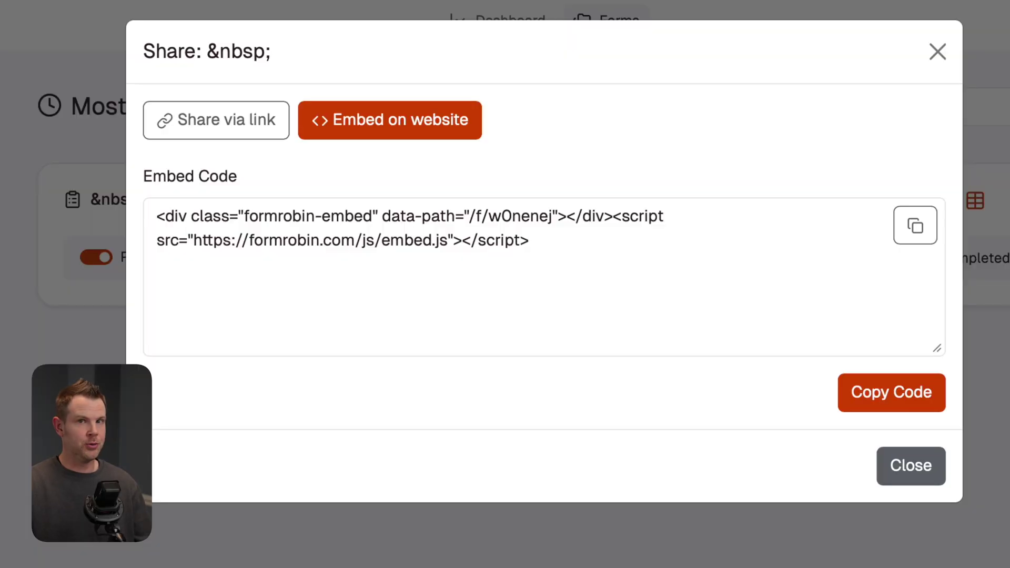
{"action": "left_click", "coordinate": [646, 506]}
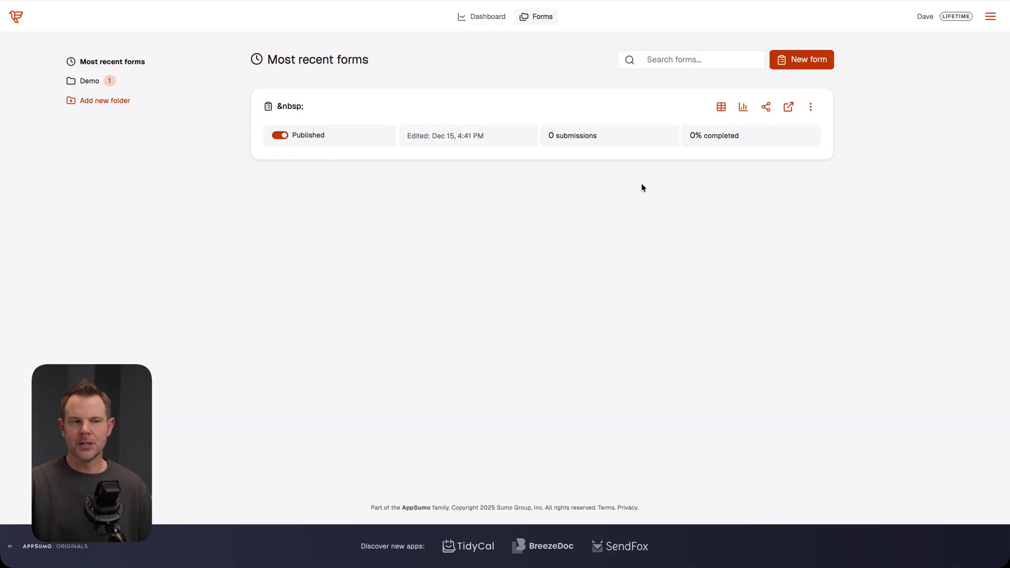
{"action": "left_click", "coordinate": [809, 106]}
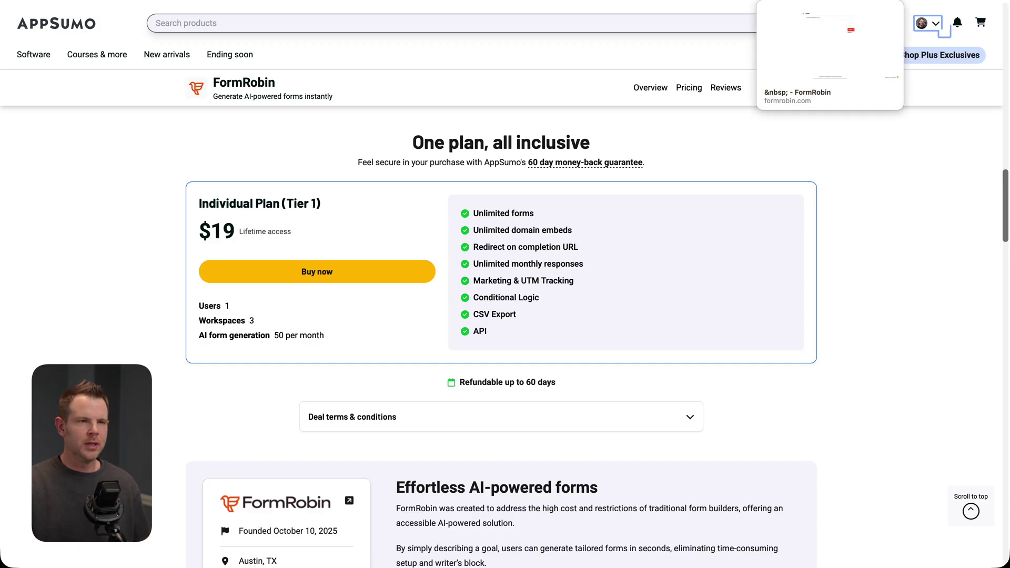
Step: Leave the AppSumo pricing page, return to the FormRobin dashboard and show the account options
{"action": "left_click", "coordinate": [828, 1]}
{"action": "left_click", "coordinate": [631, 3]}
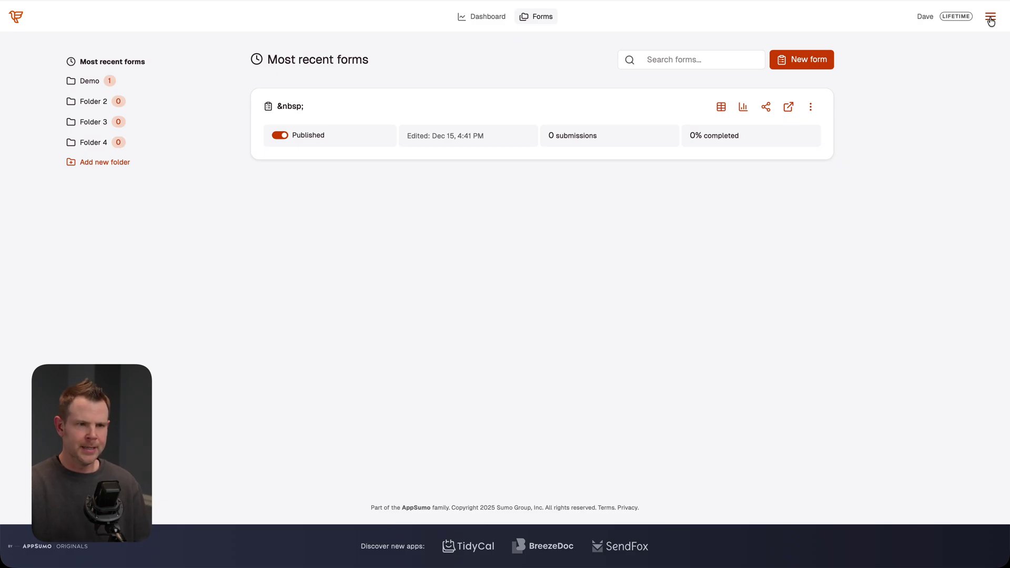
{"action": "left_click", "coordinate": [990, 17]}
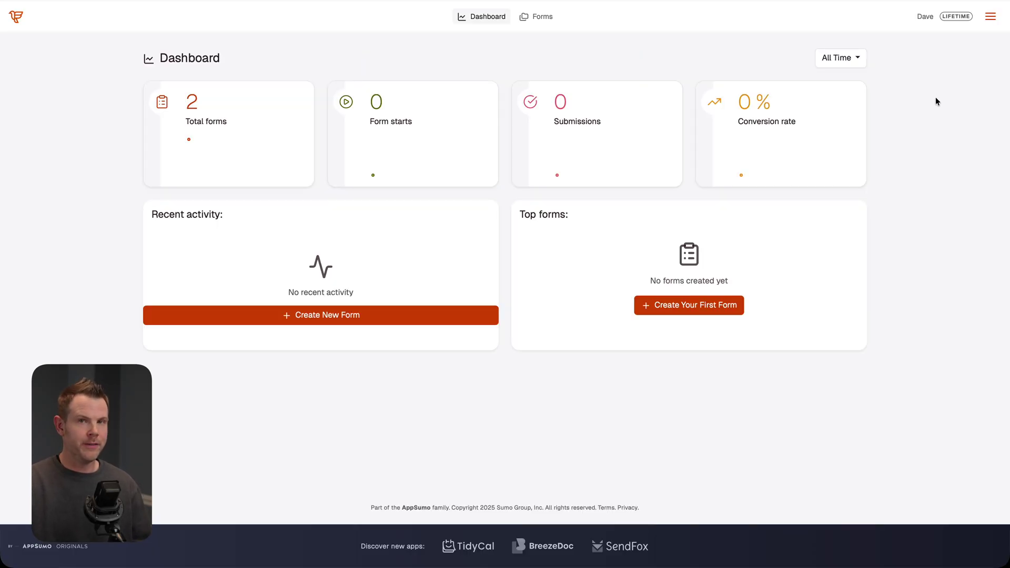
Step: Open account Settings to view the Zapier, SendFox and Google Sheets integrations
{"action": "left_click", "coordinate": [989, 22]}
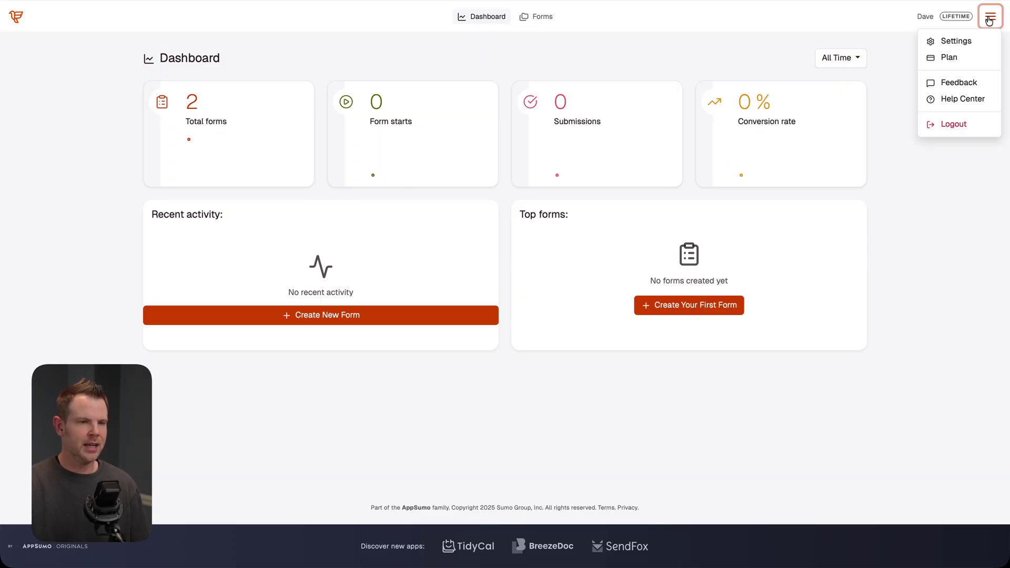
{"action": "left_click", "coordinate": [939, 41]}
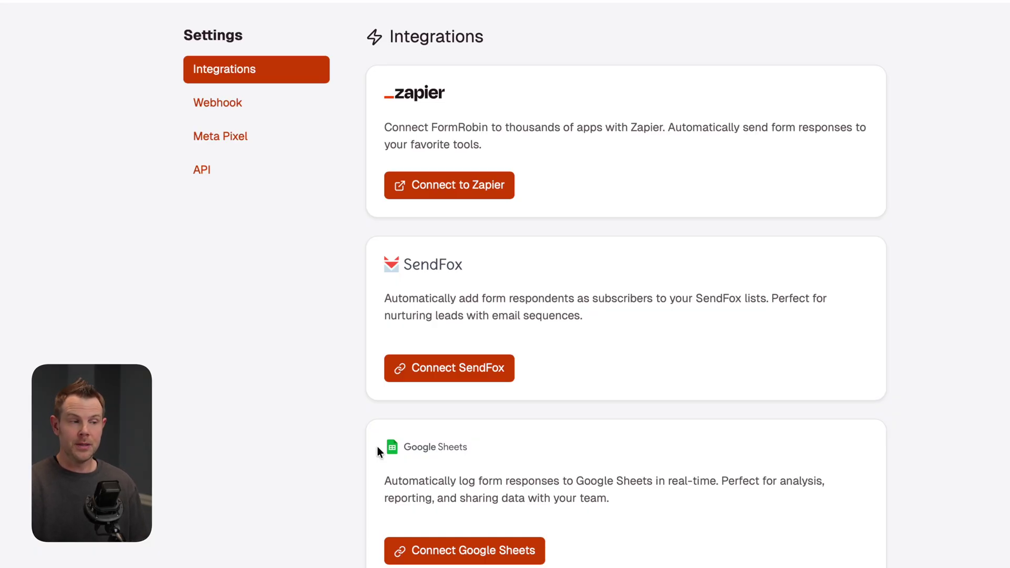
Step: View the Webhook, Meta Pixel and API settings pages
{"action": "left_click", "coordinate": [209, 104]}
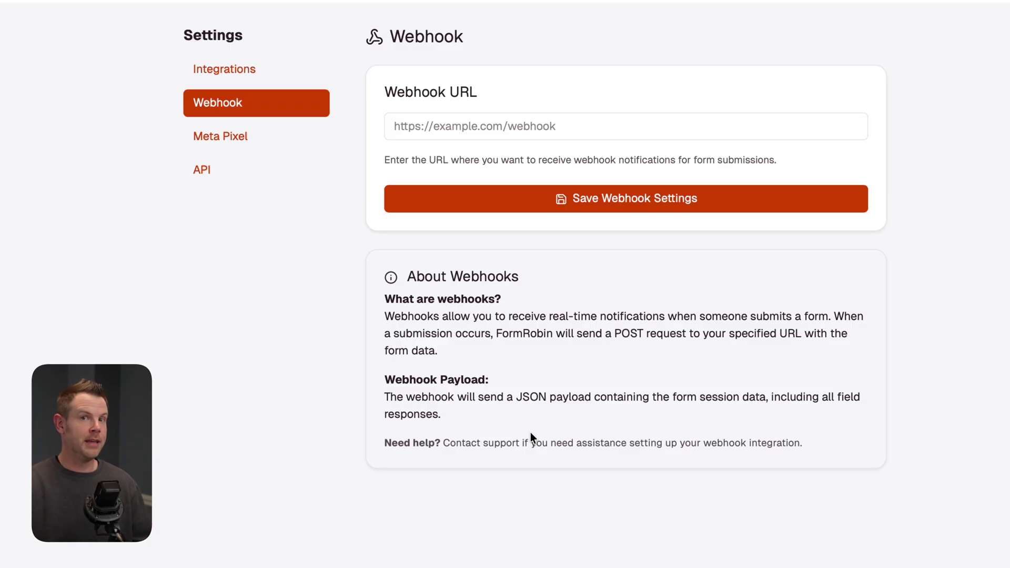
{"action": "left_click", "coordinate": [293, 137]}
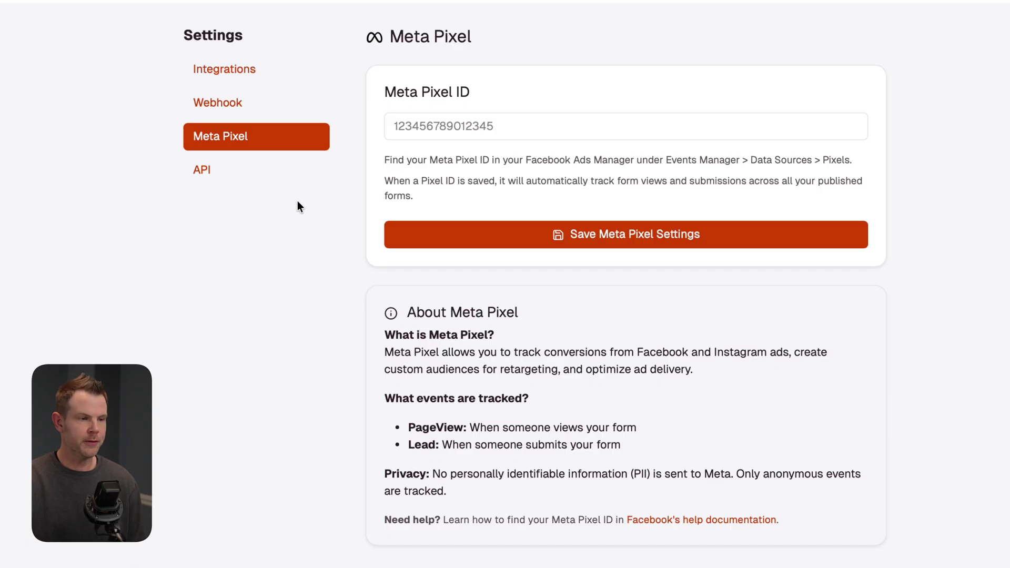
{"action": "left_click", "coordinate": [213, 169]}
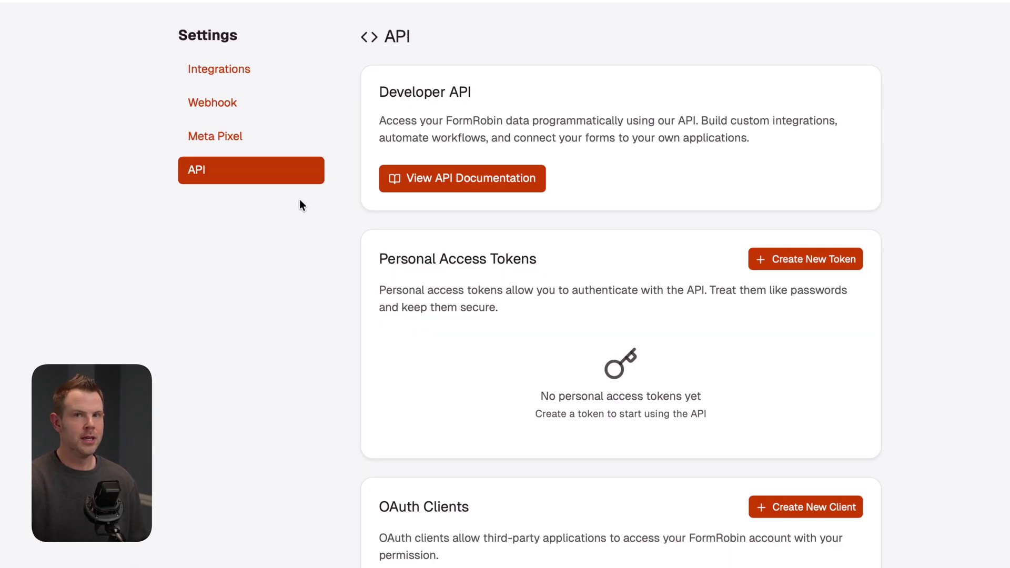
{"action": "scroll", "coordinate": [331, 398], "scroll_direction": "down", "scroll_amount": 1}
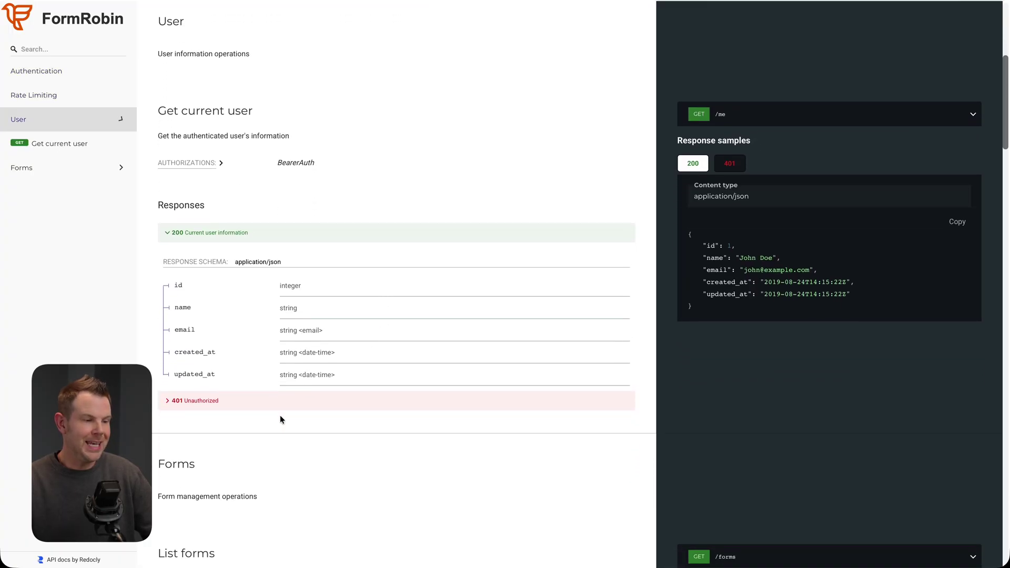
Step: Expand the API documentation's 401, 200 list-of-forms and 201 form-created responses
{"action": "left_click", "coordinate": [289, 395]}
{"action": "scroll", "coordinate": [329, 386], "scroll_direction": "down", "scroll_amount": 3}
{"action": "scroll", "coordinate": [330, 386], "scroll_direction": "down", "scroll_amount": 3}
{"action": "left_click", "coordinate": [295, 346]}
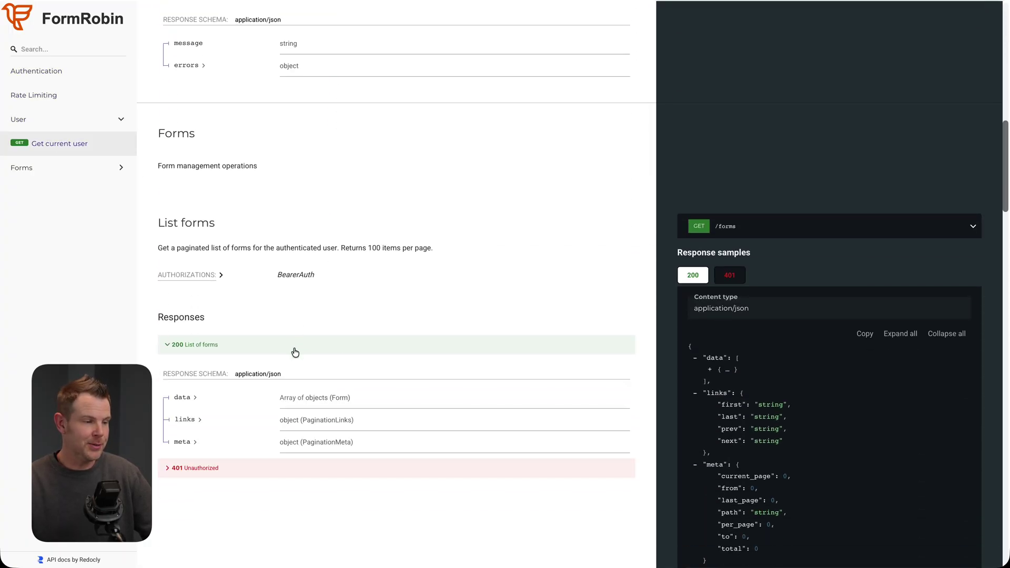
{"action": "scroll", "coordinate": [356, 433], "scroll_direction": "down", "scroll_amount": 2}
{"action": "left_click", "coordinate": [309, 371]}
{"action": "scroll", "coordinate": [410, 399], "scroll_direction": "down", "scroll_amount": 5}
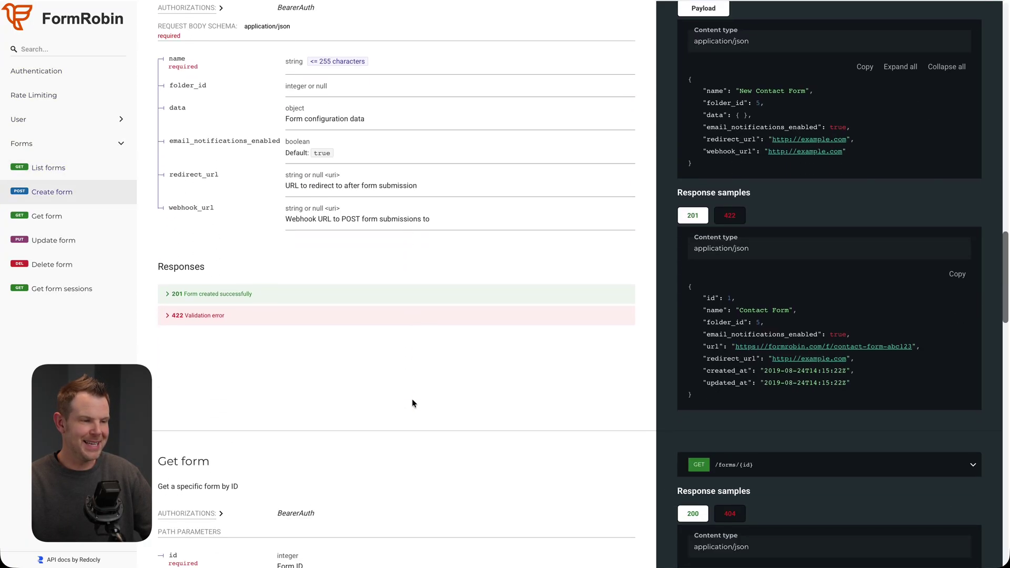
{"action": "scroll", "coordinate": [383, 275], "scroll_direction": "down", "scroll_amount": 1}
{"action": "left_click", "coordinate": [321, 282]}
{"action": "scroll", "coordinate": [385, 357], "scroll_direction": "down", "scroll_amount": 3}
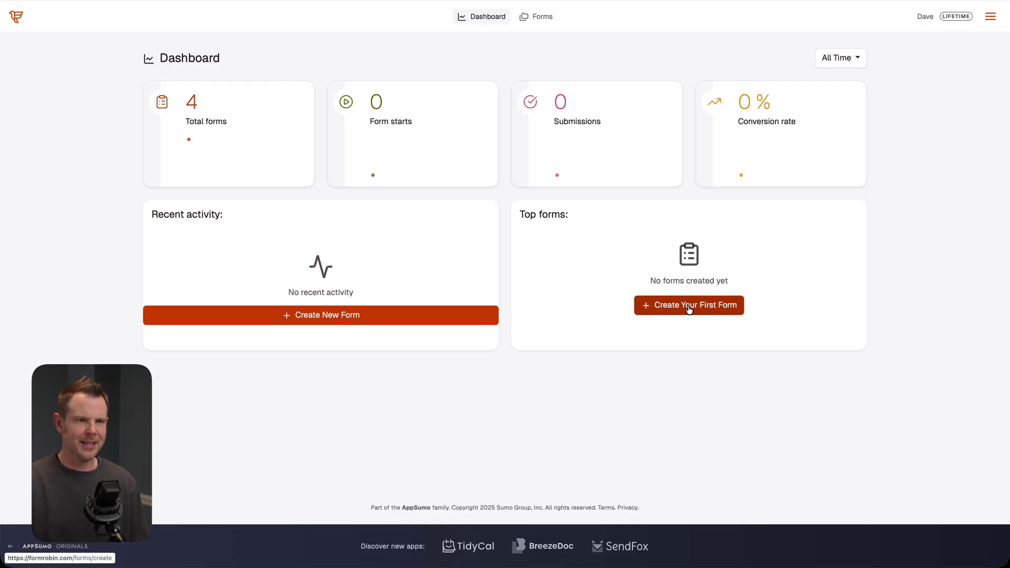
Step: Log in to FormRobin and reach the dashboard overview
{"action": "left_click", "coordinate": [689, 309]}
{"action": "left_click", "coordinate": [564, 230]}
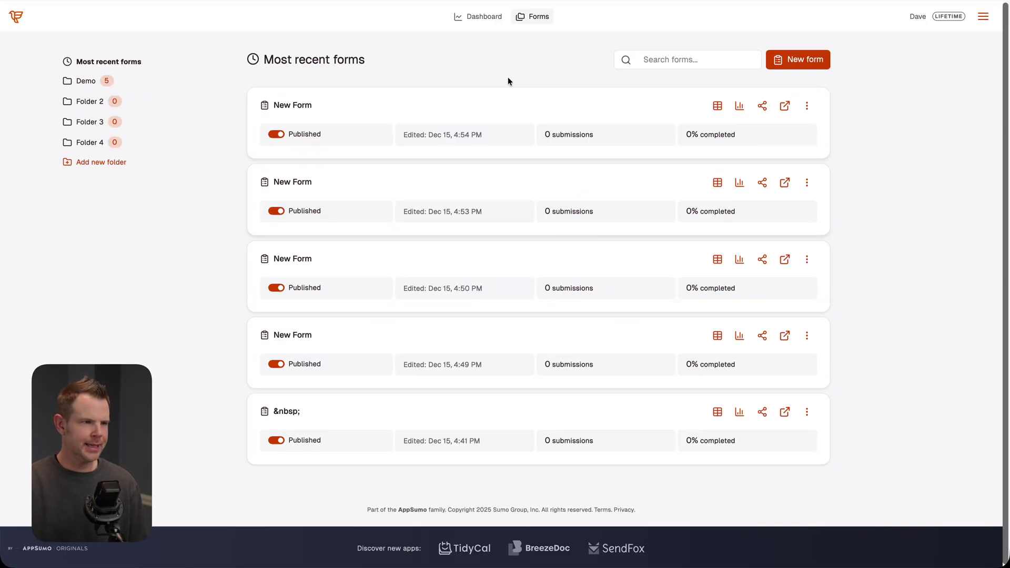
{"action": "left_click", "coordinate": [476, 17]}
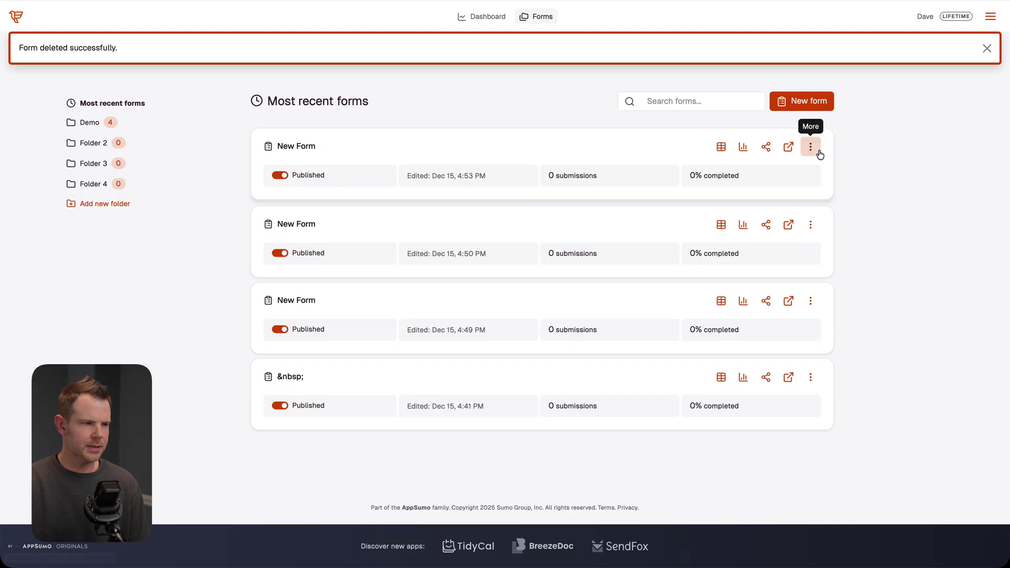
Step: Delete two duplicate New Form entries from the Demo folder
{"action": "left_click", "coordinate": [811, 147]}
{"action": "left_click", "coordinate": [821, 227]}
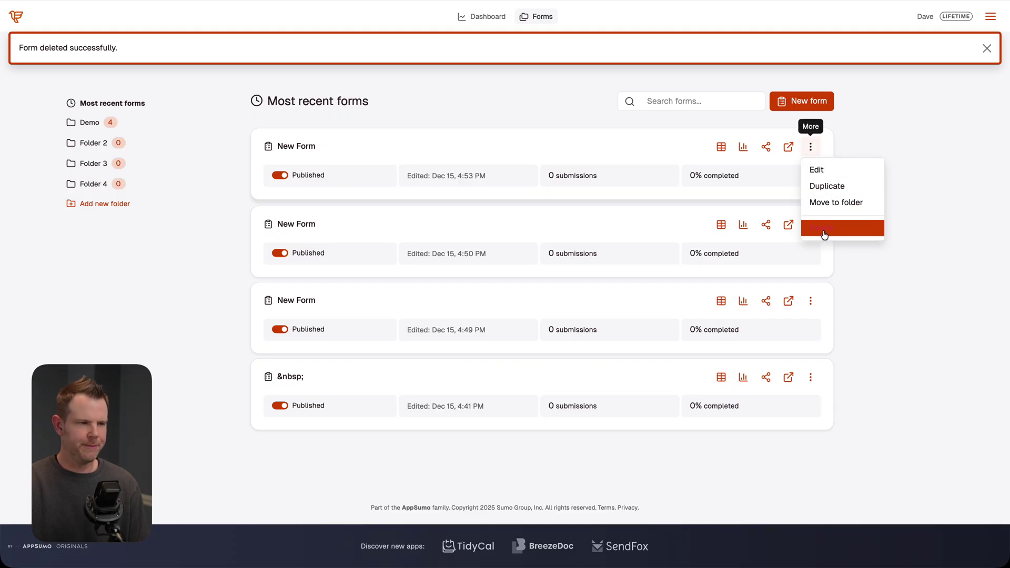
{"action": "left_click", "coordinate": [602, 306]}
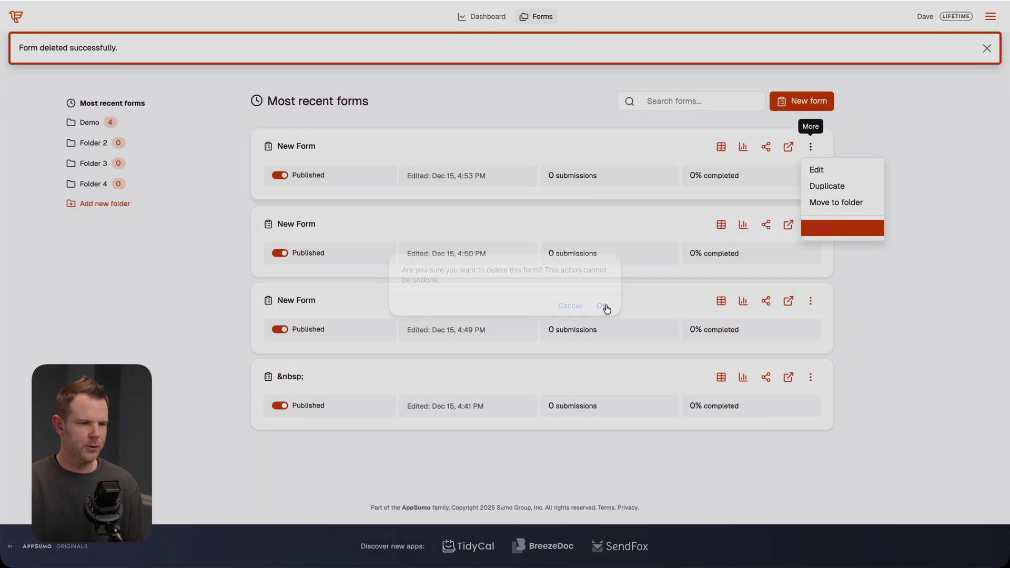
{"action": "left_click", "coordinate": [818, 147]}
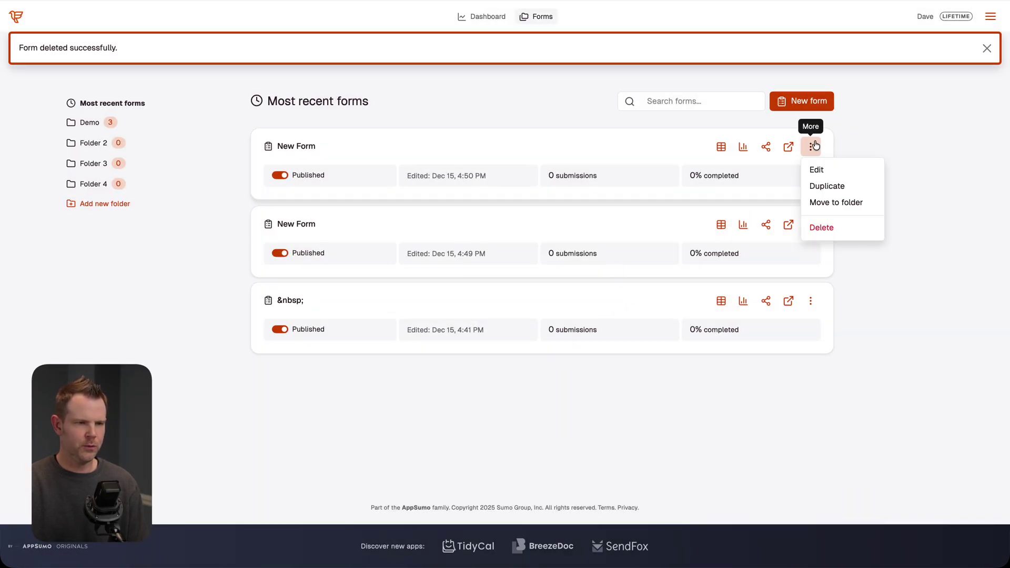
{"action": "left_click", "coordinate": [825, 226]}
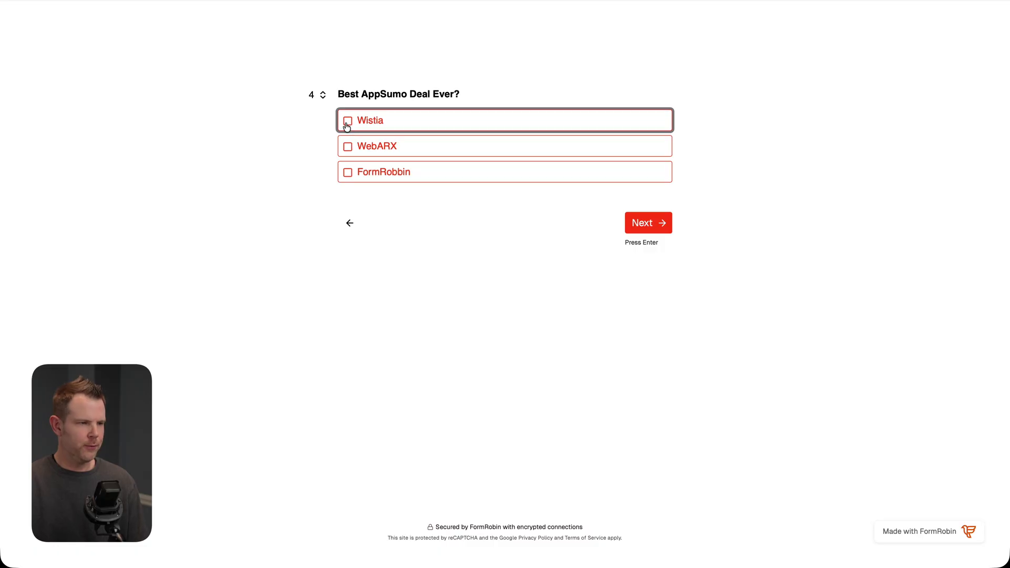
Step: Choose Wistia as the best AppSumo deal and submit the test response
{"action": "left_click", "coordinate": [349, 125]}
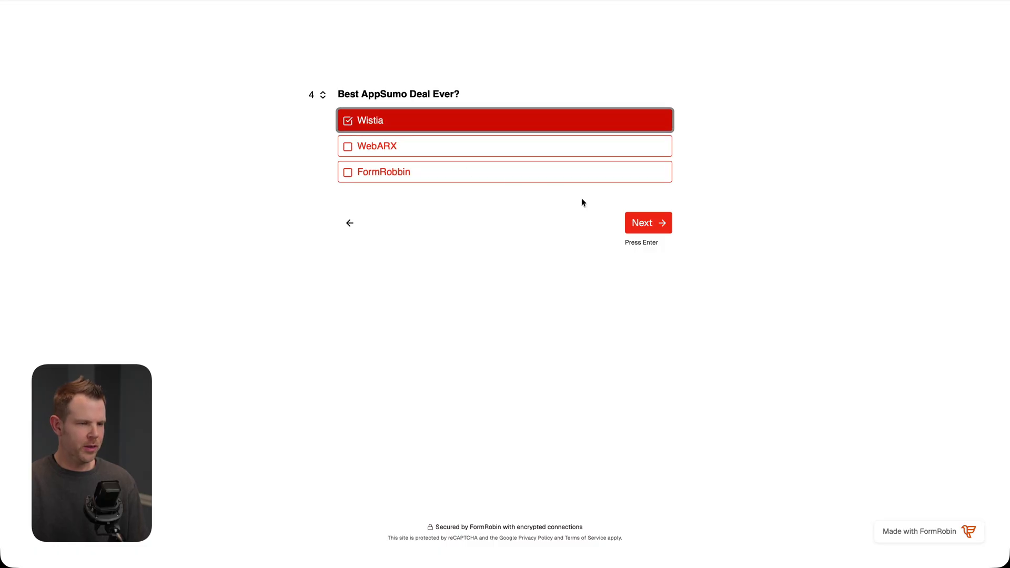
{"action": "left_click", "coordinate": [639, 227]}
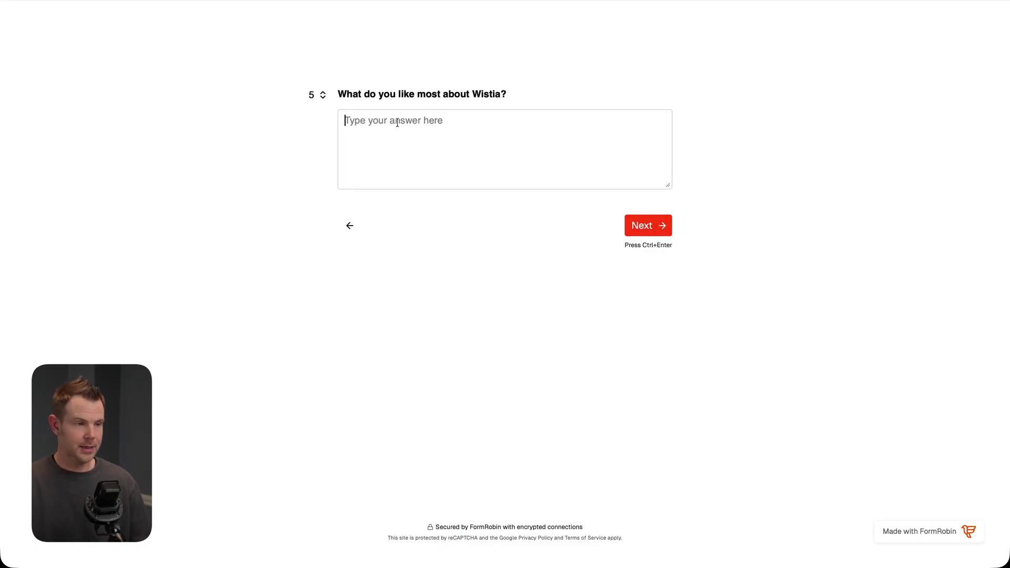
{"action": "key", "text": "ctrl+Return"}
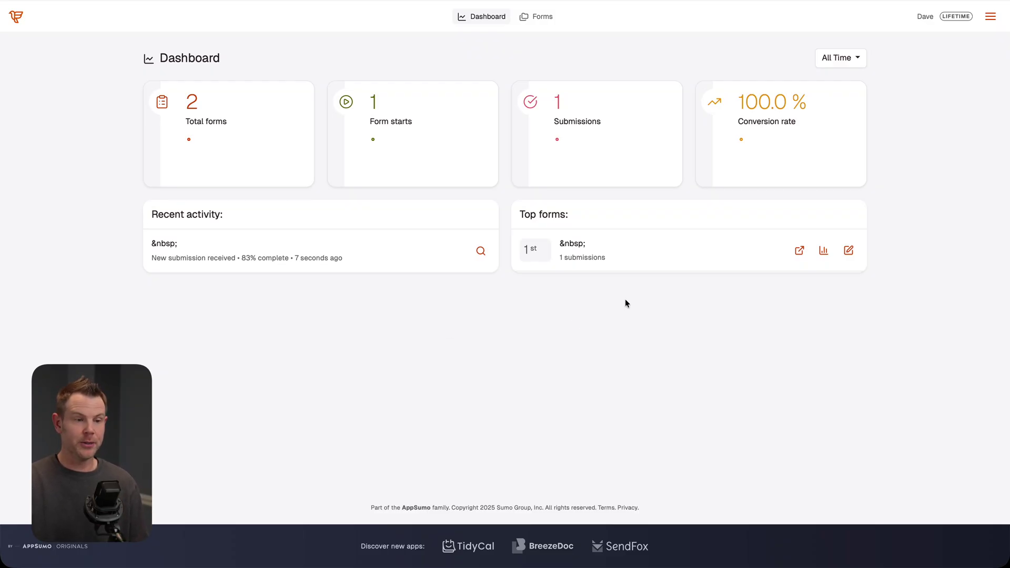
Step: Go to the Forms list and start a new form
{"action": "left_click", "coordinate": [542, 17]}
{"action": "left_click", "coordinate": [491, 17]}
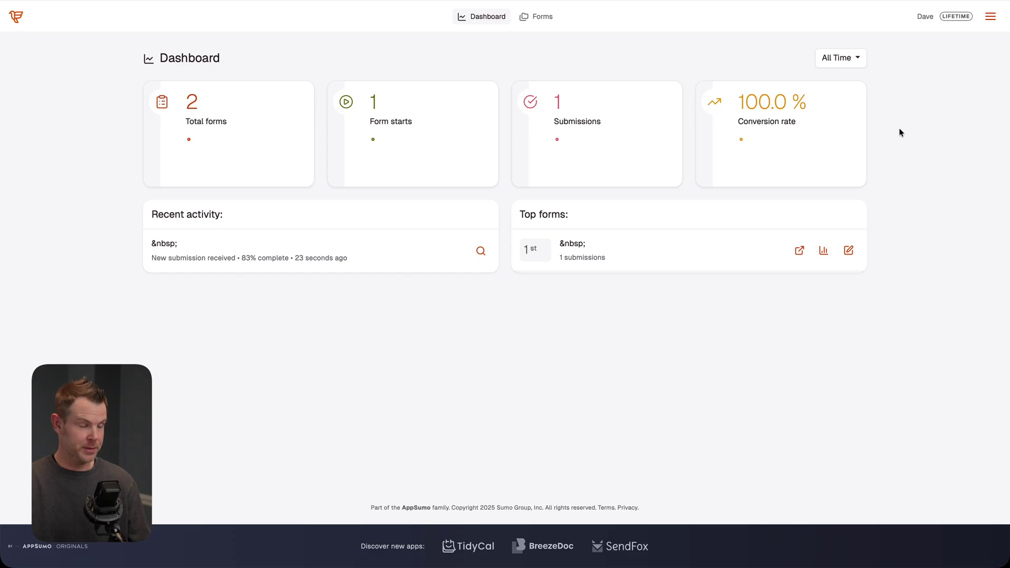
{"action": "left_click", "coordinate": [541, 18]}
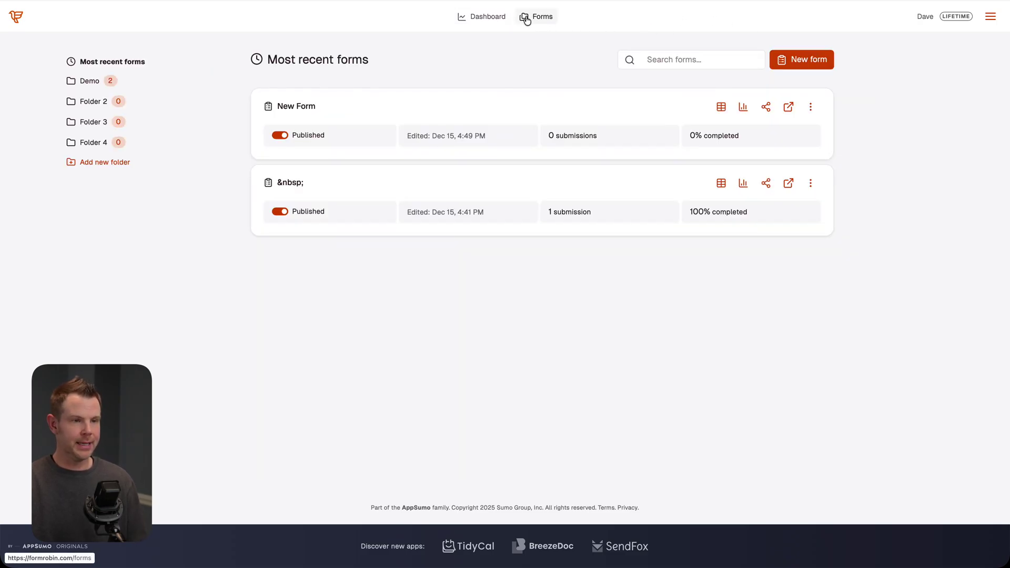
{"action": "left_click", "coordinate": [812, 59]}
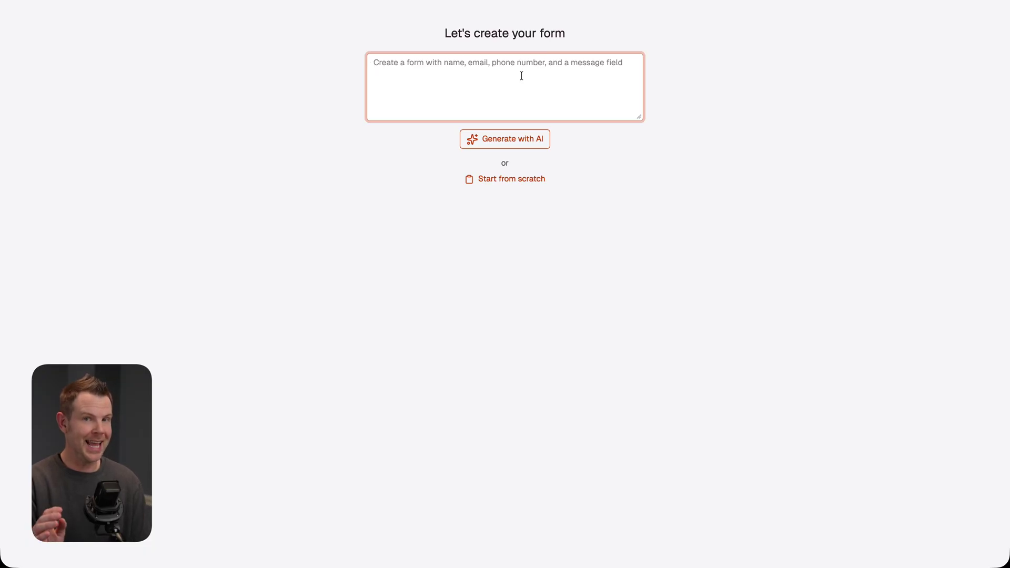
{"action": "type", "text": "Create a questionnaire for applicants to a WordPress management business looking to be hired as a WordPress support agent. Ask general info questions as well as challenging questions that would help weed out inexperienced candidates."}
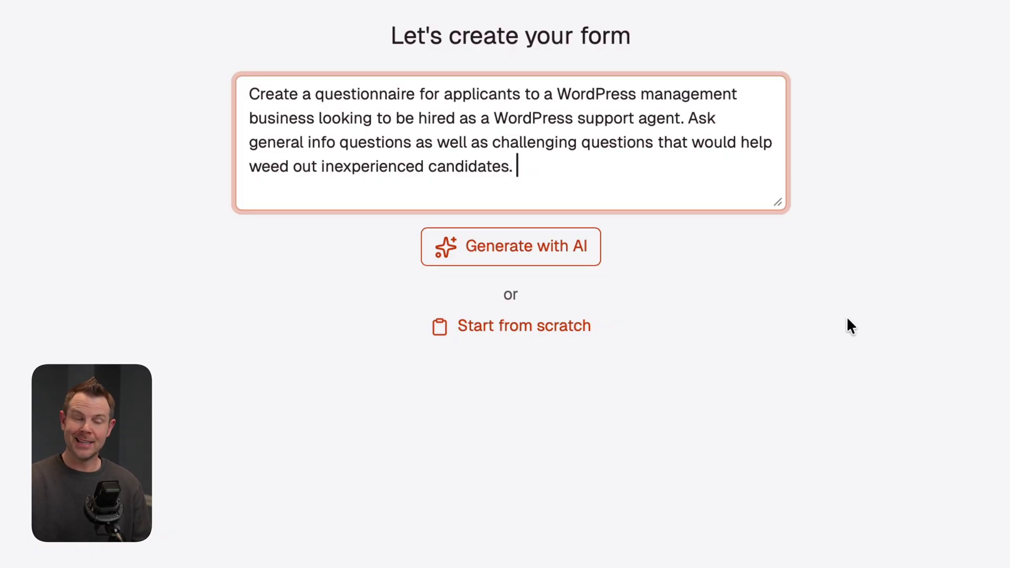
Step: Generate the WordPress Support Agent Applicant Questionnaire with AI from the typed hiring prompt
{"action": "left_click", "coordinate": [565, 248]}
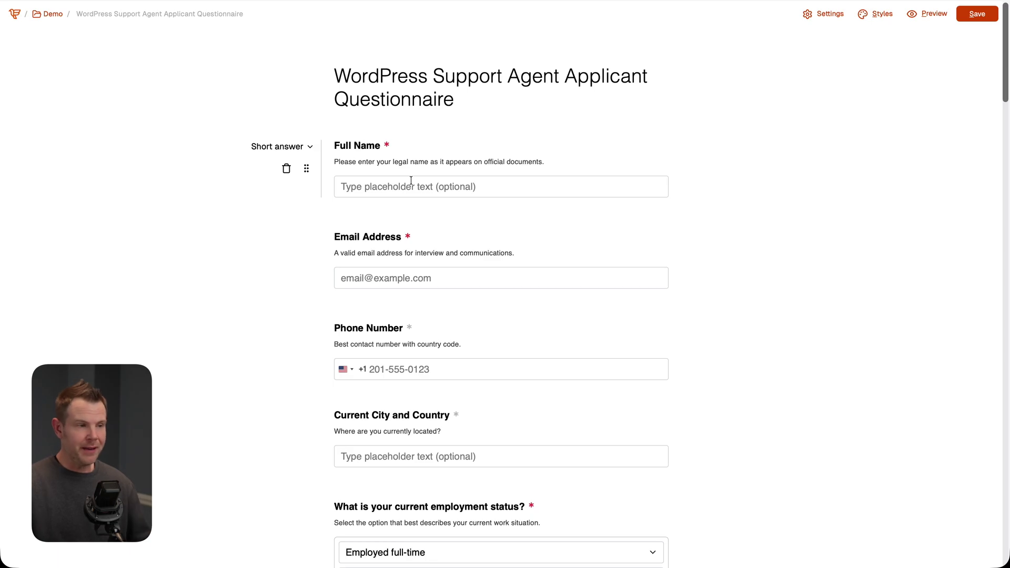
{"action": "scroll", "coordinate": [478, 238], "scroll_direction": "down", "scroll_amount": 1}
{"action": "scroll", "coordinate": [478, 238], "scroll_direction": "down", "scroll_amount": 4}
{"action": "scroll", "coordinate": [478, 237], "scroll_direction": "down", "scroll_amount": 5}
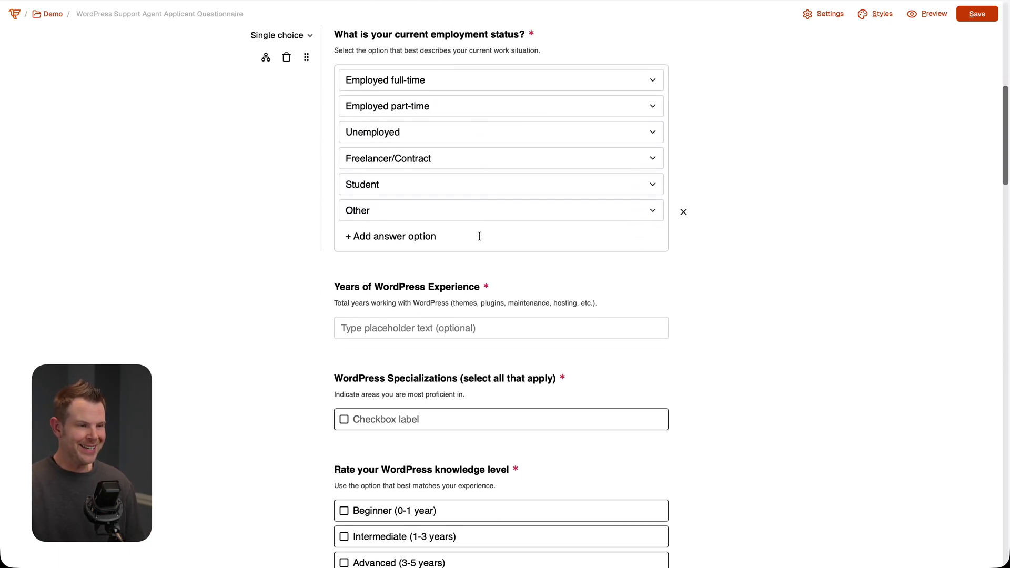
{"action": "scroll", "coordinate": [478, 238], "scroll_direction": "down", "scroll_amount": 5}
{"action": "scroll", "coordinate": [478, 238], "scroll_direction": "down", "scroll_amount": 3}
{"action": "scroll", "coordinate": [479, 235], "scroll_direction": "down", "scroll_amount": 3}
{"action": "scroll", "coordinate": [479, 236], "scroll_direction": "down", "scroll_amount": 4}
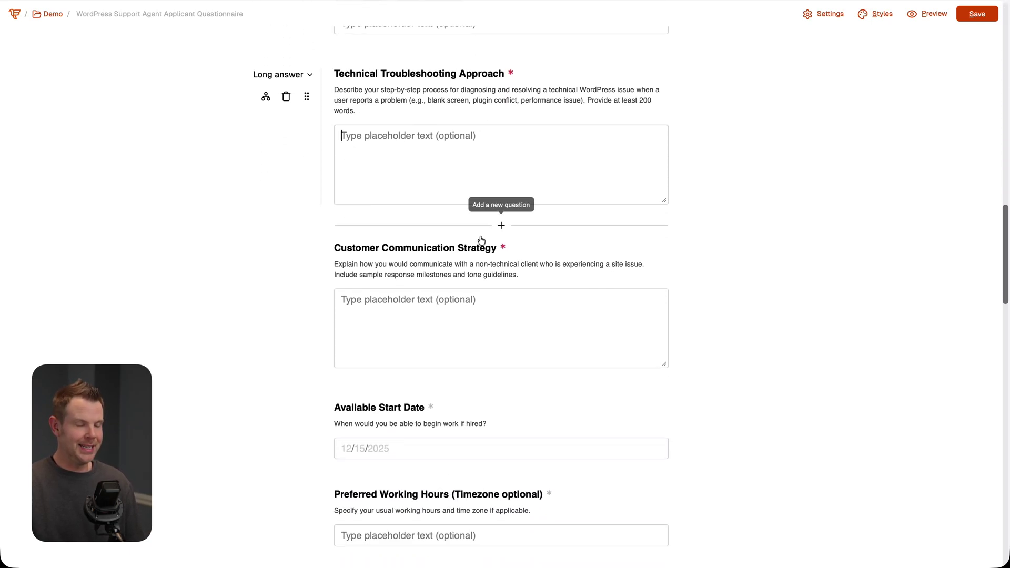
{"action": "scroll", "coordinate": [479, 236], "scroll_direction": "down", "scroll_amount": 10}
{"action": "scroll", "coordinate": [479, 237], "scroll_direction": "down", "scroll_amount": 2}
{"action": "scroll", "coordinate": [479, 235], "scroll_direction": "down", "scroll_amount": 5}
{"action": "scroll", "coordinate": [480, 235], "scroll_direction": "down", "scroll_amount": 4}
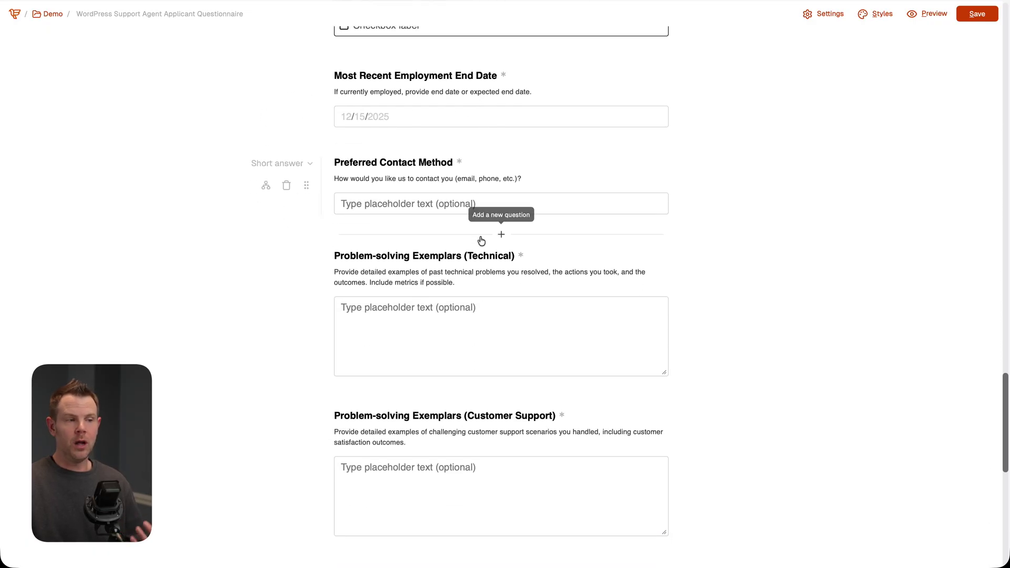
{"action": "scroll", "coordinate": [480, 236], "scroll_direction": "down", "scroll_amount": 3}
{"action": "scroll", "coordinate": [481, 240], "scroll_direction": "down", "scroll_amount": 1}
{"action": "scroll", "coordinate": [481, 239], "scroll_direction": "down", "scroll_amount": 2}
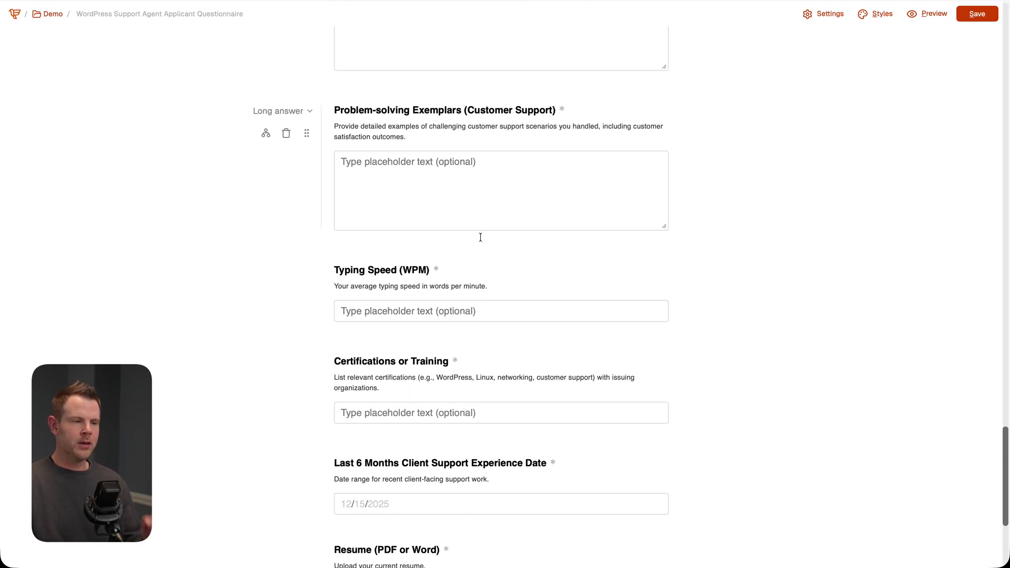
{"action": "scroll", "coordinate": [482, 239], "scroll_direction": "down", "scroll_amount": 5}
{"action": "scroll", "coordinate": [482, 239], "scroll_direction": "down", "scroll_amount": 1}
{"action": "scroll", "coordinate": [483, 240], "scroll_direction": "down", "scroll_amount": 1}
{"action": "scroll", "coordinate": [483, 239], "scroll_direction": "down", "scroll_amount": 1}
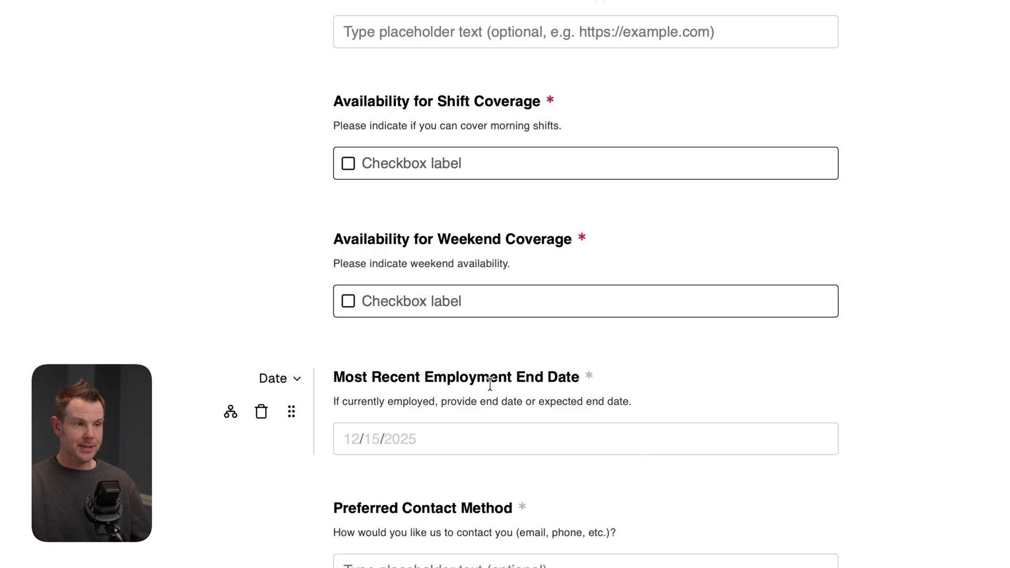
{"action": "mouse_move", "coordinate": [586, 276]}
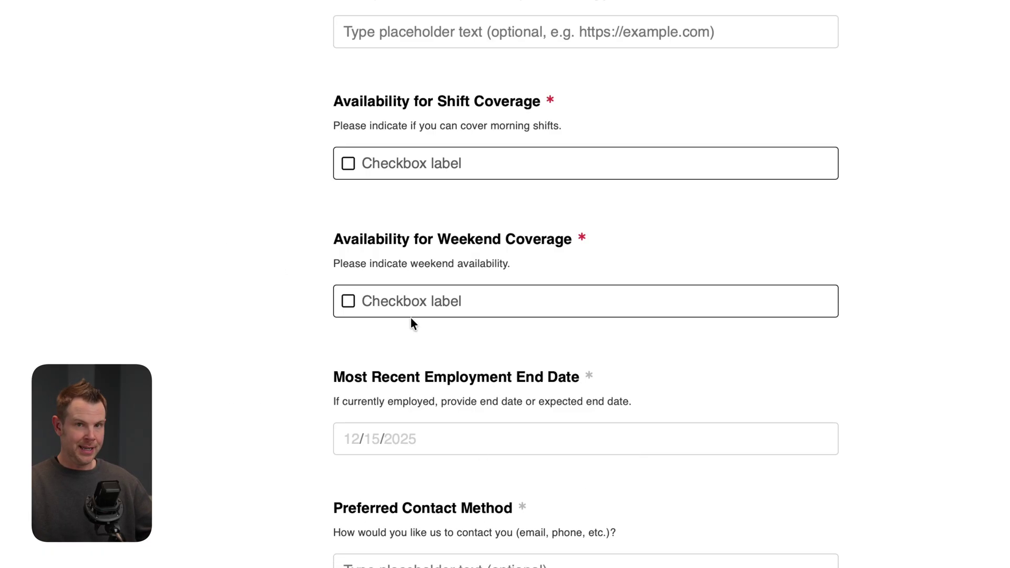
{"action": "mouse_move", "coordinate": [472, 308]}
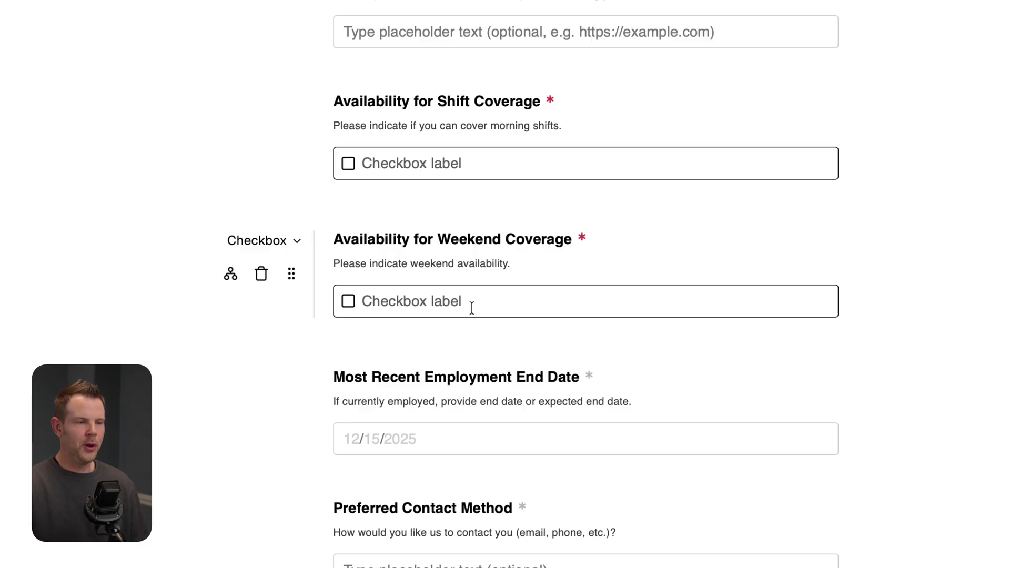
{"action": "scroll", "coordinate": [520, 351], "scroll_direction": "down", "scroll_amount": 10}
{"action": "scroll", "coordinate": [554, 369], "scroll_direction": "down", "scroll_amount": 10}
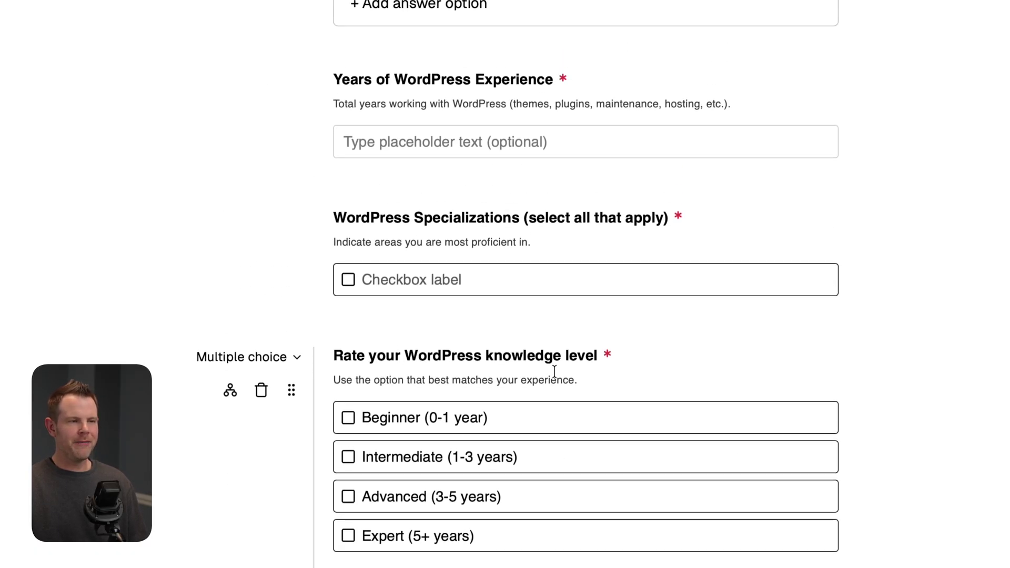
{"action": "scroll", "coordinate": [554, 370], "scroll_direction": "up", "scroll_amount": 5}
{"action": "scroll", "coordinate": [554, 370], "scroll_direction": "up", "scroll_amount": 3}
{"action": "scroll", "coordinate": [554, 370], "scroll_direction": "up", "scroll_amount": 6}
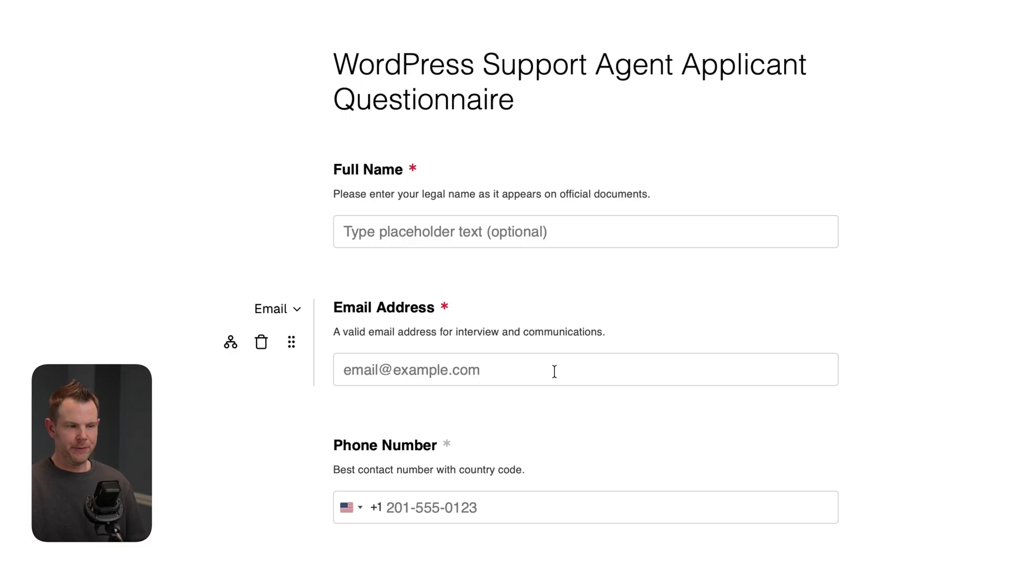
{"action": "scroll", "coordinate": [554, 372], "scroll_direction": "down", "scroll_amount": 4}
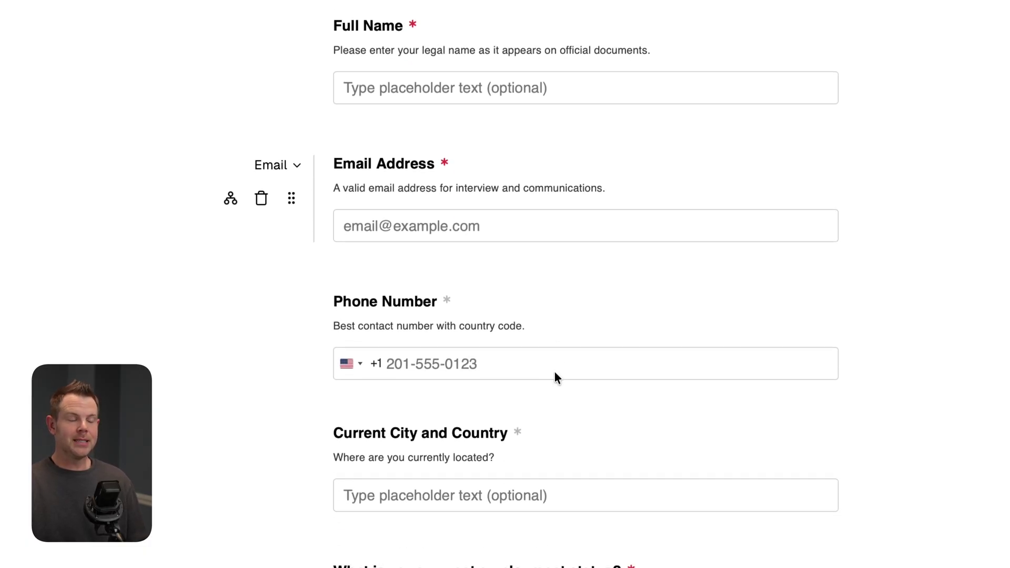
{"action": "scroll", "coordinate": [784, 479], "scroll_direction": "down", "scroll_amount": 4}
{"action": "scroll", "coordinate": [791, 487], "scroll_direction": "down", "scroll_amount": 5}
{"action": "scroll", "coordinate": [807, 495], "scroll_direction": "down", "scroll_amount": 3}
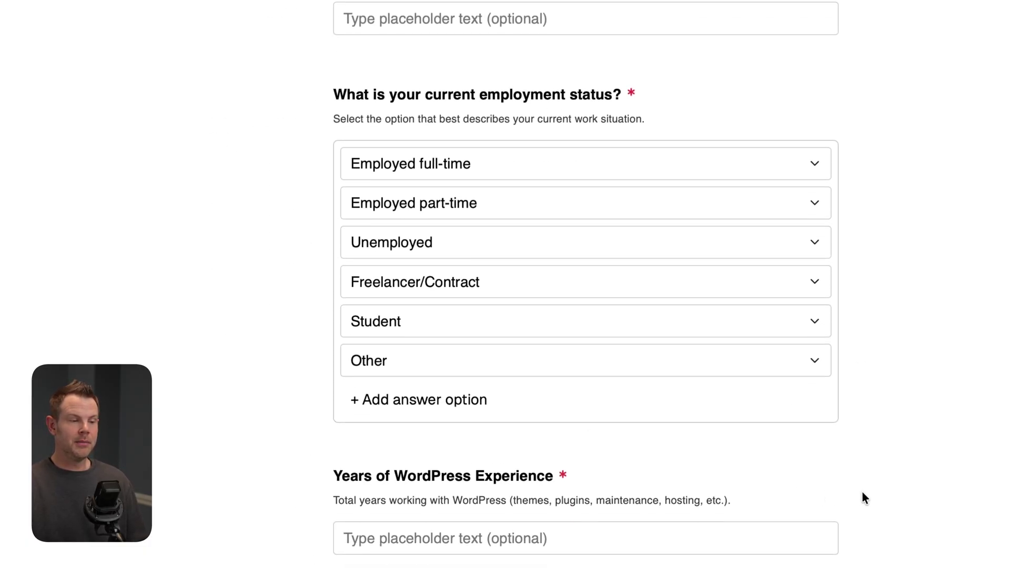
{"action": "scroll", "coordinate": [862, 491], "scroll_direction": "down", "scroll_amount": 2}
{"action": "scroll", "coordinate": [862, 491], "scroll_direction": "down", "scroll_amount": 3}
{"action": "scroll", "coordinate": [856, 489], "scroll_direction": "down", "scroll_amount": 4}
{"action": "scroll", "coordinate": [856, 489], "scroll_direction": "down", "scroll_amount": 5}
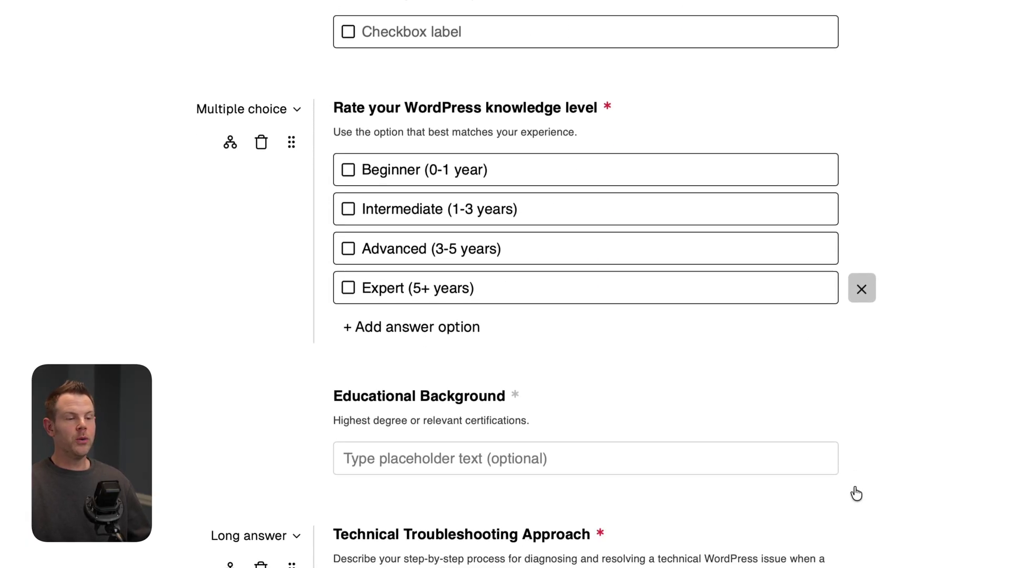
{"action": "scroll", "coordinate": [855, 491], "scroll_direction": "down", "scroll_amount": 5}
{"action": "scroll", "coordinate": [853, 487], "scroll_direction": "down", "scroll_amount": 2}
{"action": "scroll", "coordinate": [853, 487], "scroll_direction": "down", "scroll_amount": 3}
{"action": "scroll", "coordinate": [853, 487], "scroll_direction": "down", "scroll_amount": 5}
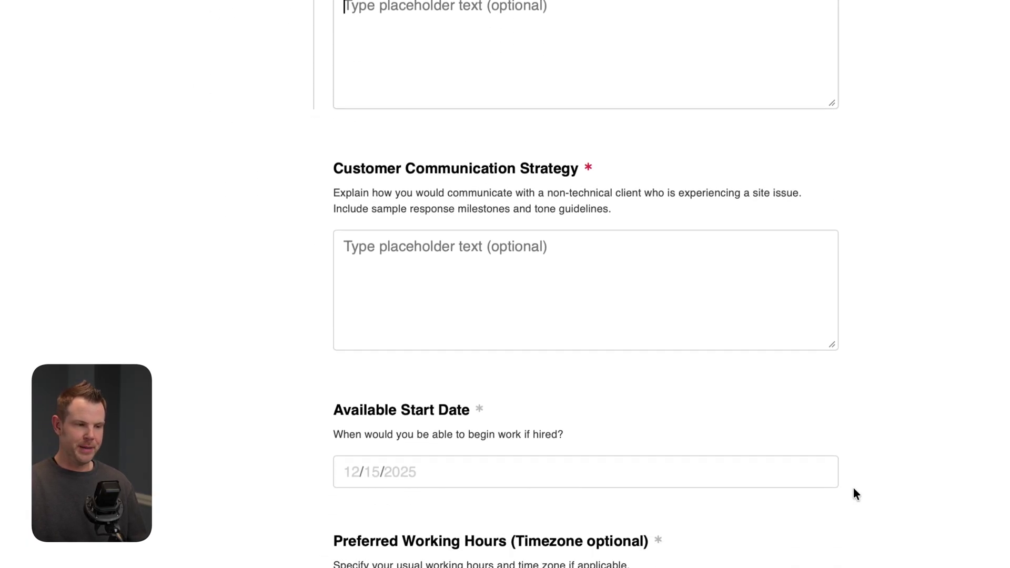
{"action": "scroll", "coordinate": [852, 486], "scroll_direction": "down", "scroll_amount": 4}
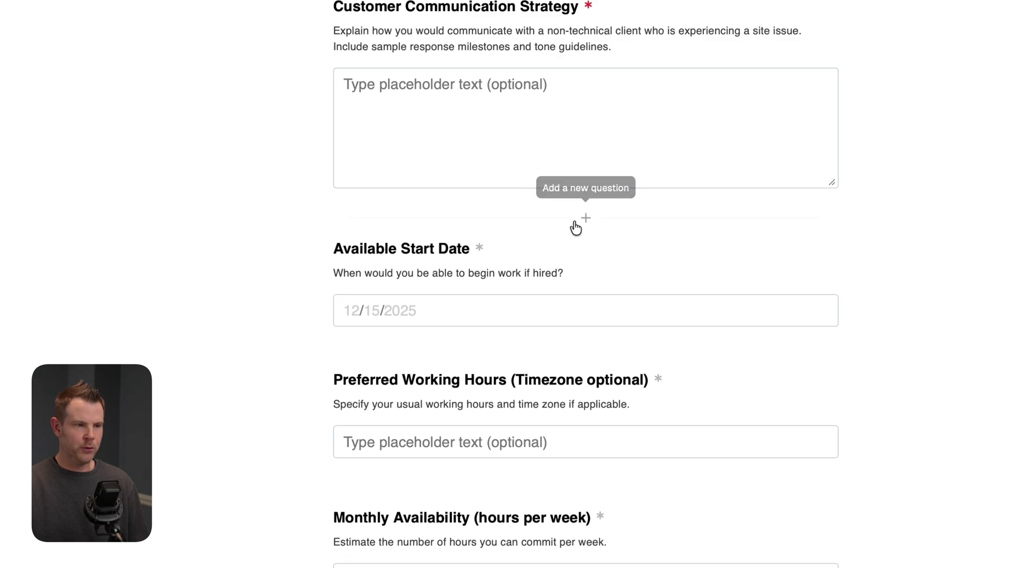
Step: Insert a Work History statement after Customer Communication Strategy with Title text size
{"action": "left_click", "coordinate": [586, 223]}
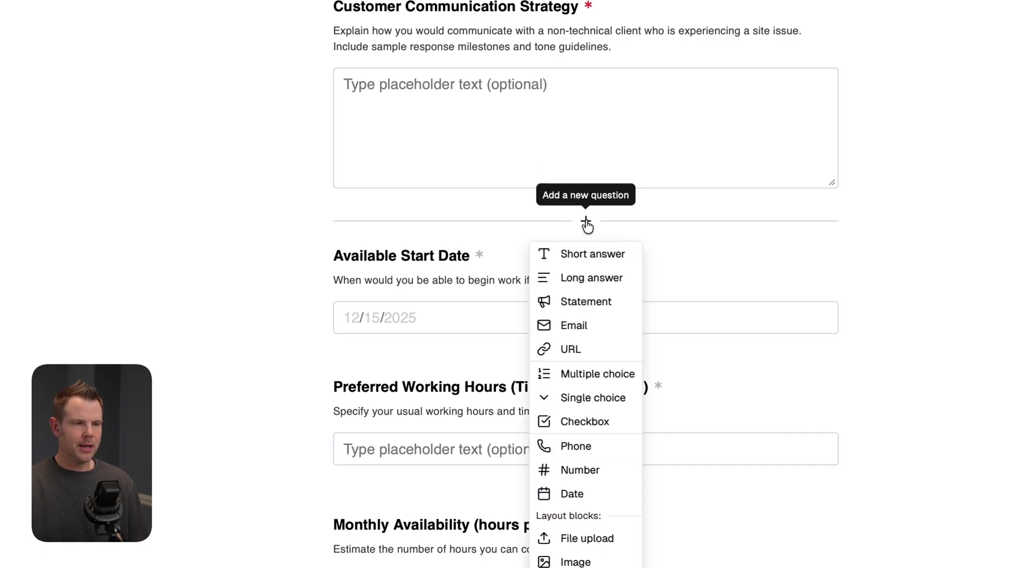
{"action": "left_click", "coordinate": [592, 307]}
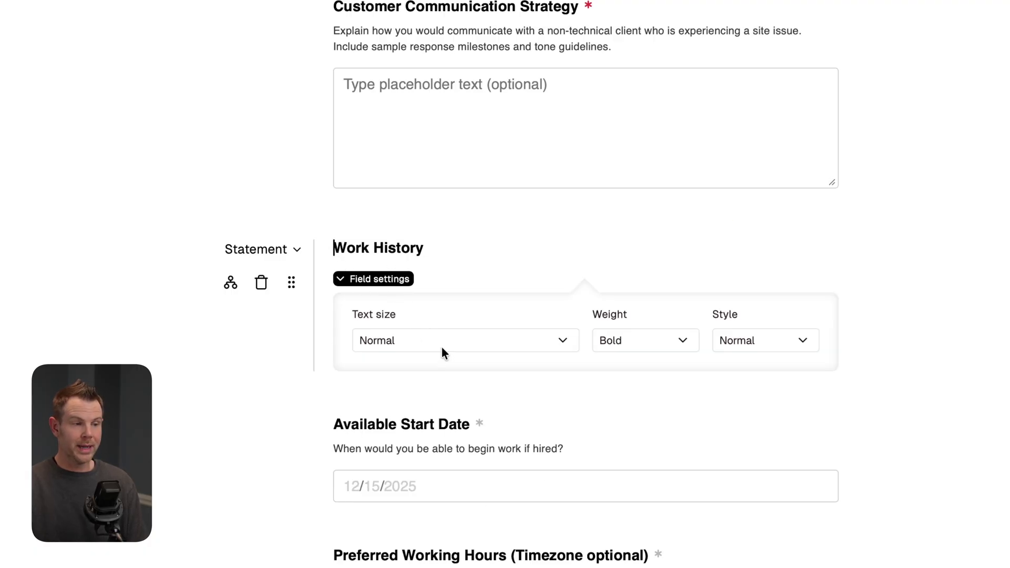
{"action": "left_click", "coordinate": [442, 346]}
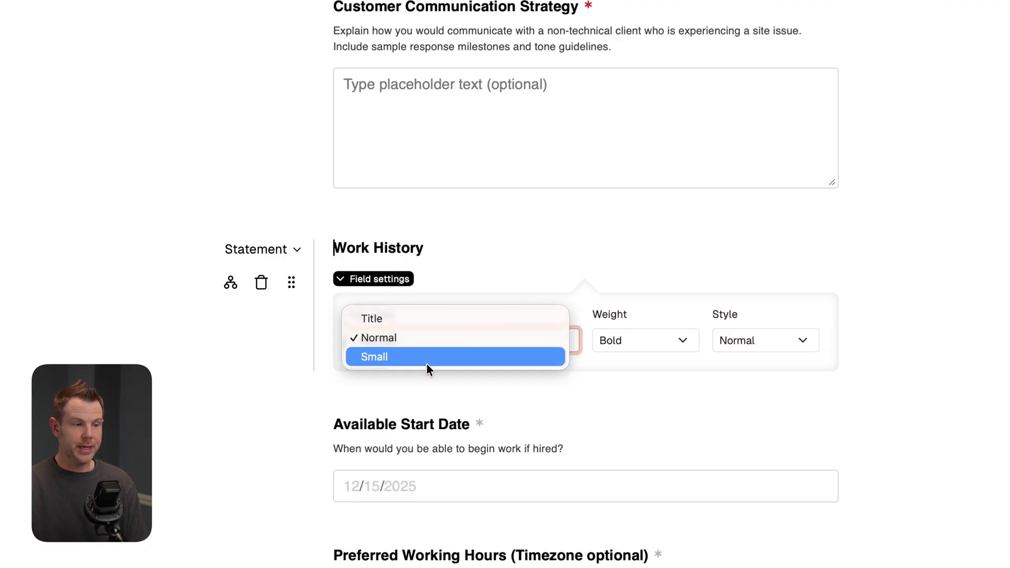
{"action": "left_click", "coordinate": [410, 321]}
Step: Give the Work History heading Bold weight and Normal style
{"action": "left_click", "coordinate": [662, 361]}
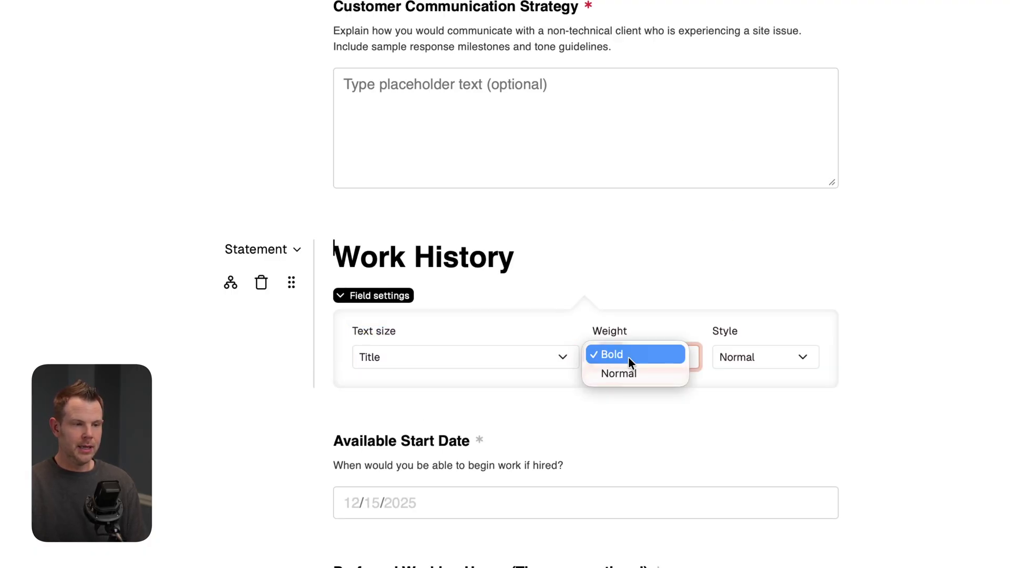
{"action": "left_click", "coordinate": [775, 361]}
{"action": "left_click", "coordinate": [767, 376]}
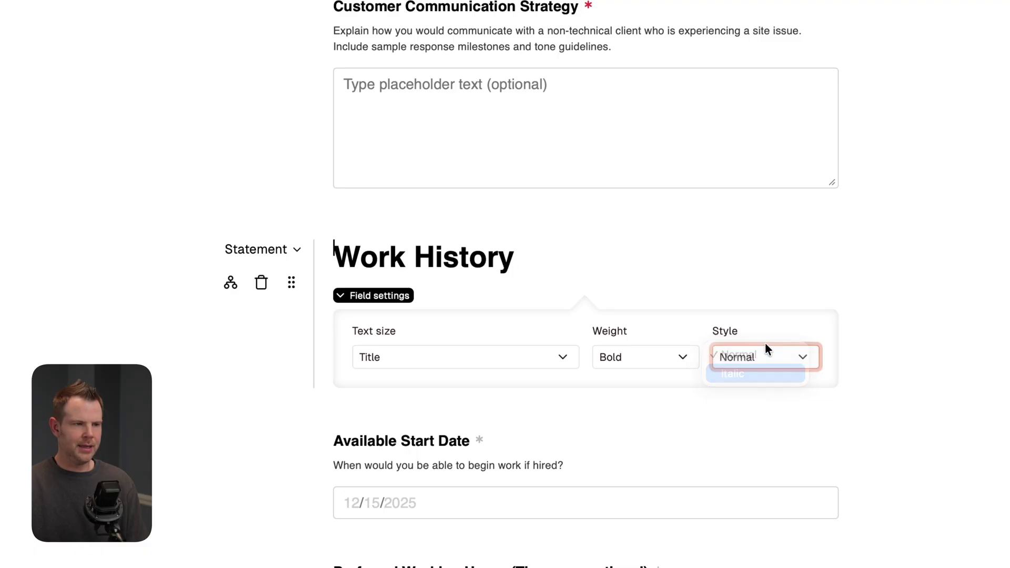
{"action": "left_click", "coordinate": [777, 357]}
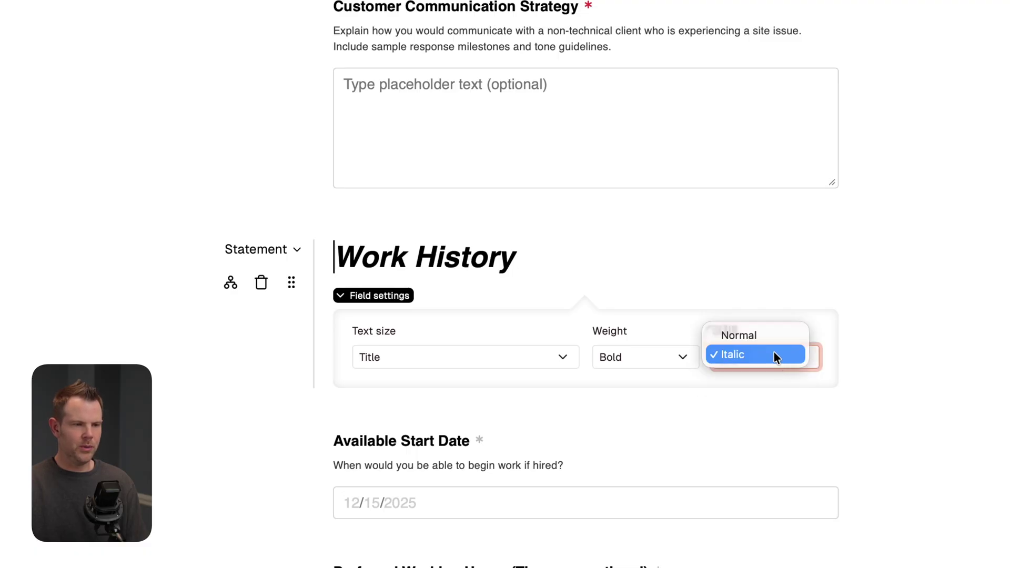
{"action": "triple_click", "coordinate": [709, 243]}
{"action": "left_click", "coordinate": [298, 389]}
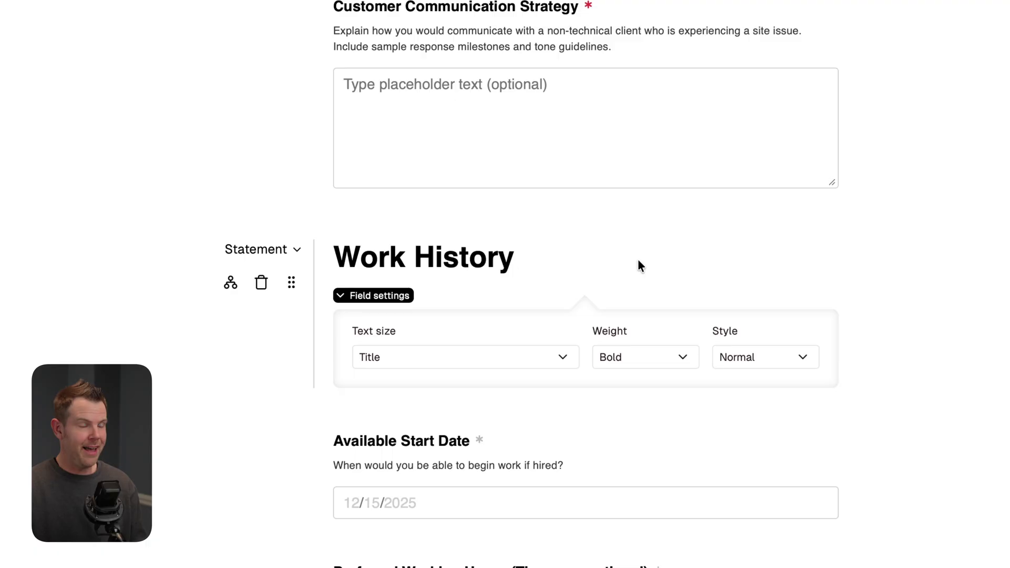
{"action": "scroll", "coordinate": [605, 441], "scroll_direction": "down", "scroll_amount": 5}
{"action": "scroll", "coordinate": [604, 443], "scroll_direction": "down", "scroll_amount": 4}
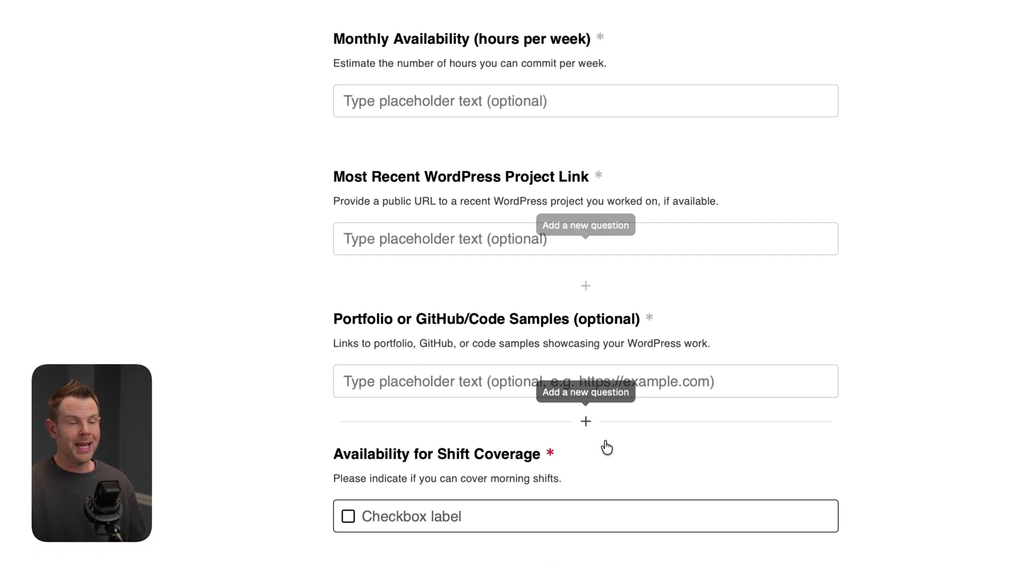
{"action": "scroll", "coordinate": [604, 442], "scroll_direction": "down", "scroll_amount": 5}
{"action": "scroll", "coordinate": [606, 442], "scroll_direction": "down", "scroll_amount": 3}
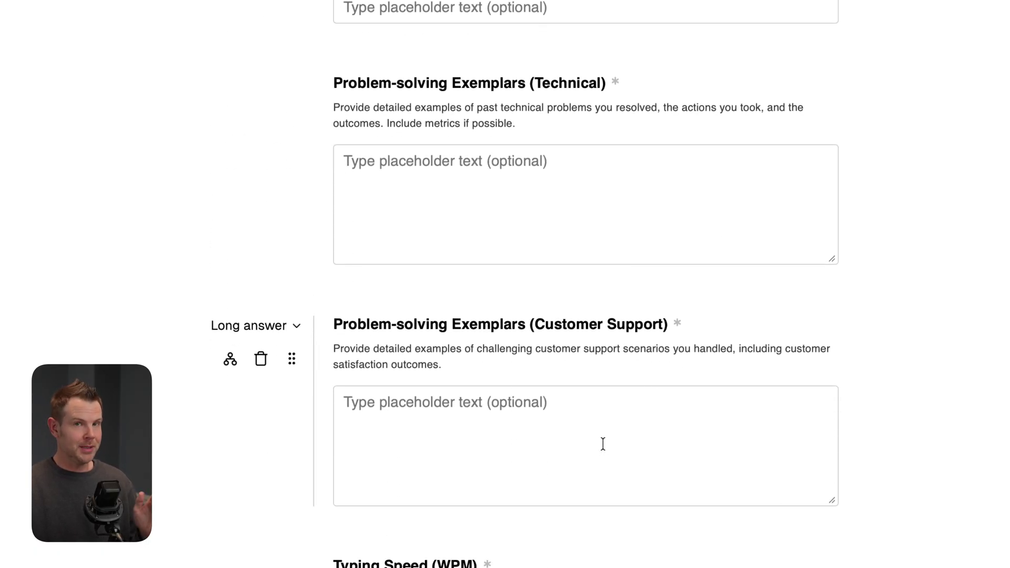
{"action": "scroll", "coordinate": [604, 445], "scroll_direction": "down", "scroll_amount": 1}
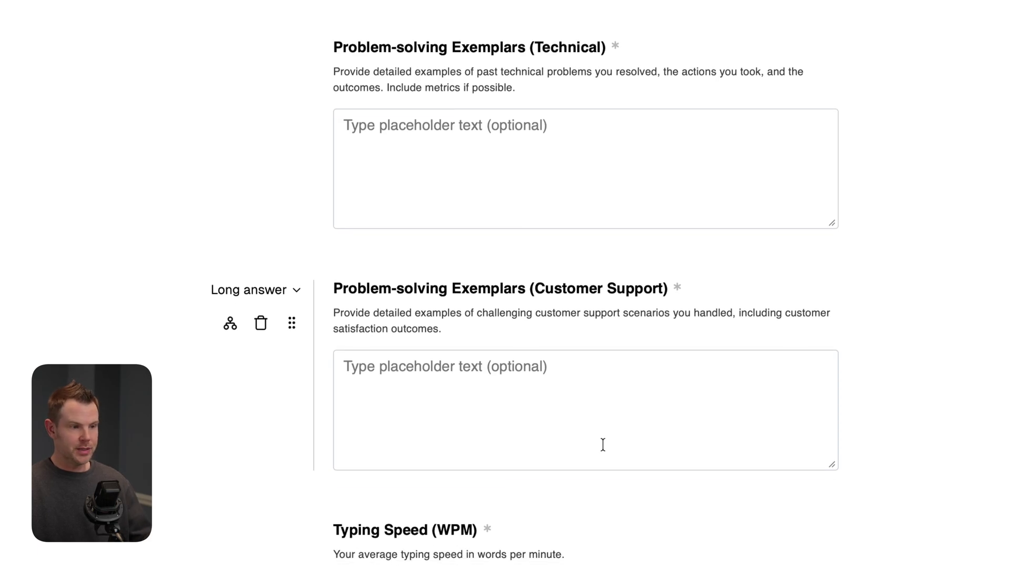
{"action": "scroll", "coordinate": [603, 445], "scroll_direction": "down", "scroll_amount": 3}
{"action": "scroll", "coordinate": [603, 447], "scroll_direction": "down", "scroll_amount": 1}
{"action": "scroll", "coordinate": [602, 448], "scroll_direction": "down", "scroll_amount": 2}
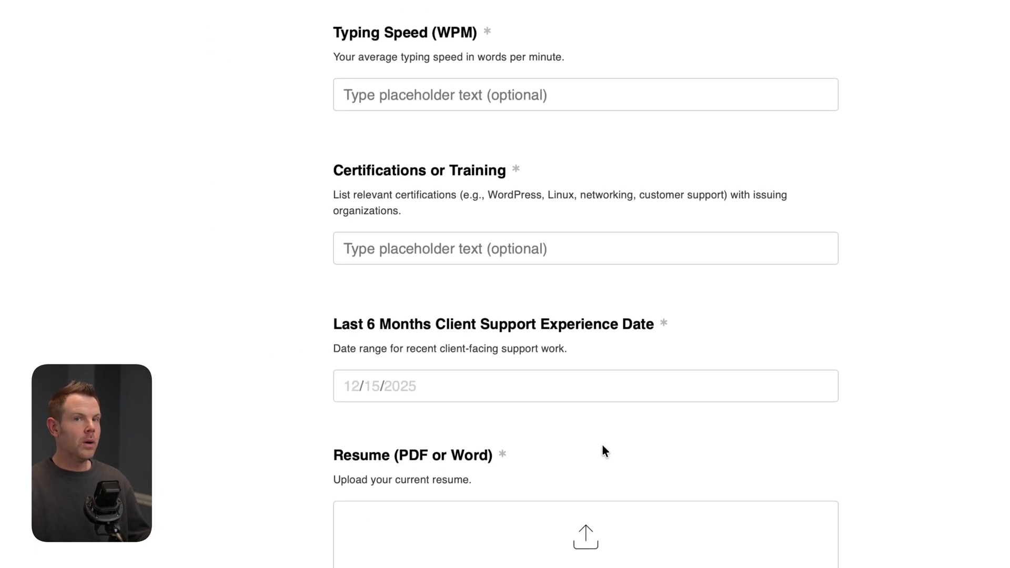